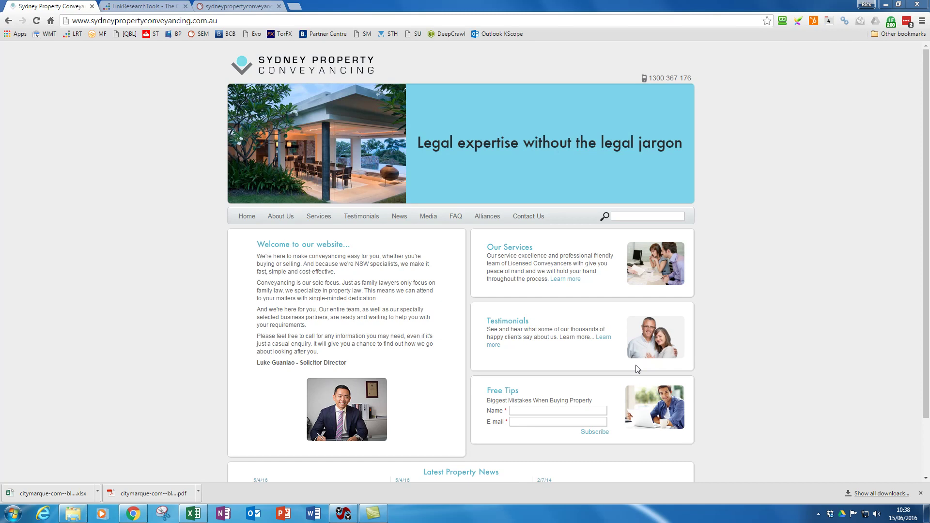
Switch to the SEMrush Domain Overview tab for sydneypropertyconveyancing.com.au
{"action": "left_click", "coordinate": [228, 7]}
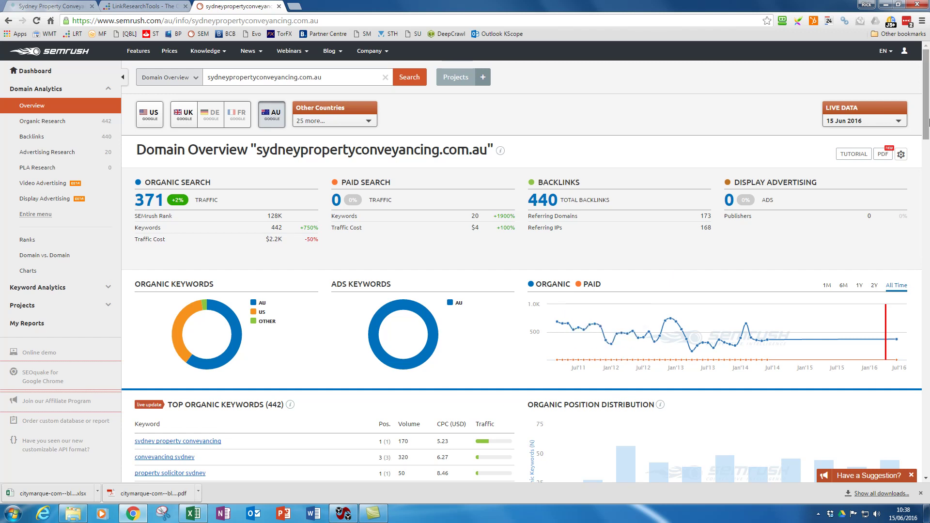
Scan the SEMrush traffic and backlink figures, then move on to the LinkResearchTools BLP report
{"action": "left_click_drag", "start_coordinate": [927, 129], "coordinate": [922, 149]}
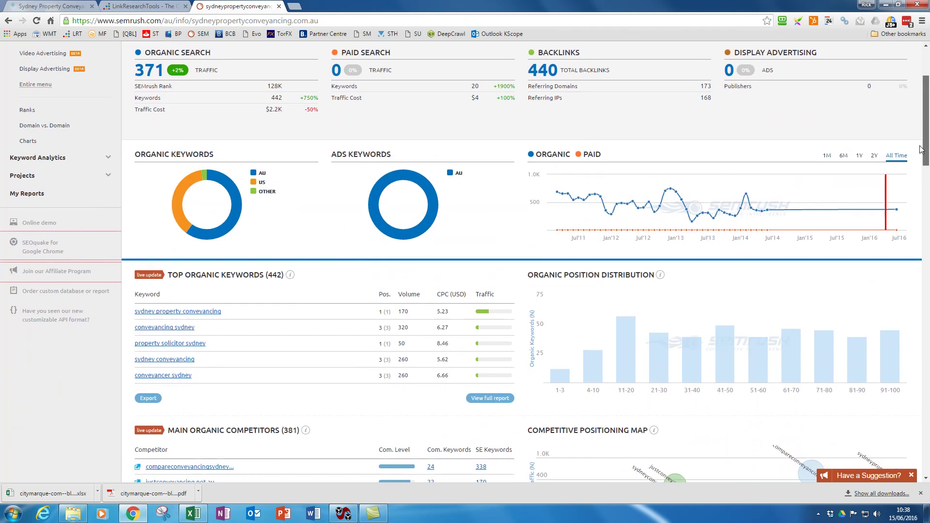
{"action": "scroll", "coordinate": [921, 149], "scroll_direction": "up", "scroll_amount": 3}
{"action": "key", "text": "ctrl+shift+Tab"}
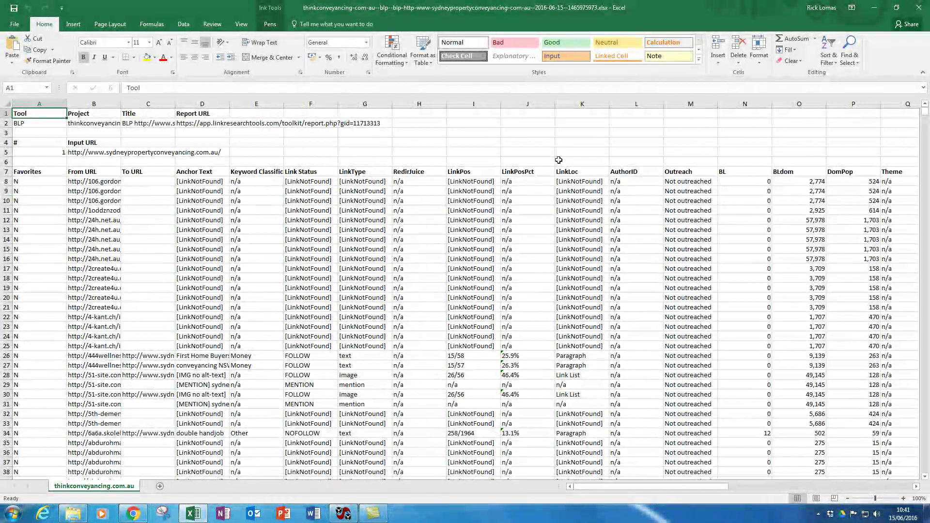
Select header row 7 and scroll right to the Power and Trust columns
{"action": "left_click", "coordinate": [6, 172]}
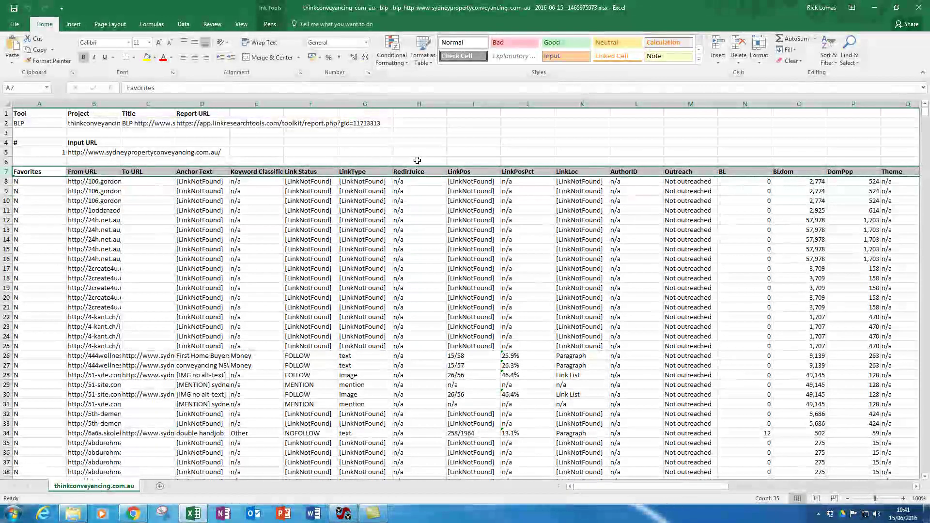
{"action": "left_click_drag", "start_coordinate": [686, 487], "coordinate": [756, 498]}
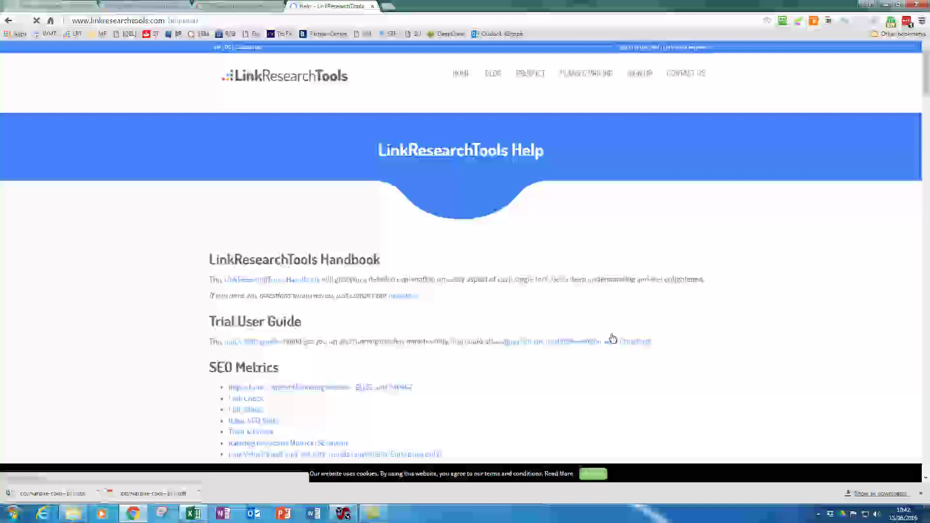
Read the metric definitions on linkresearchtools.com/helptext, then return to the Excel backlink sheet
{"action": "left_click", "coordinate": [222, 19]}
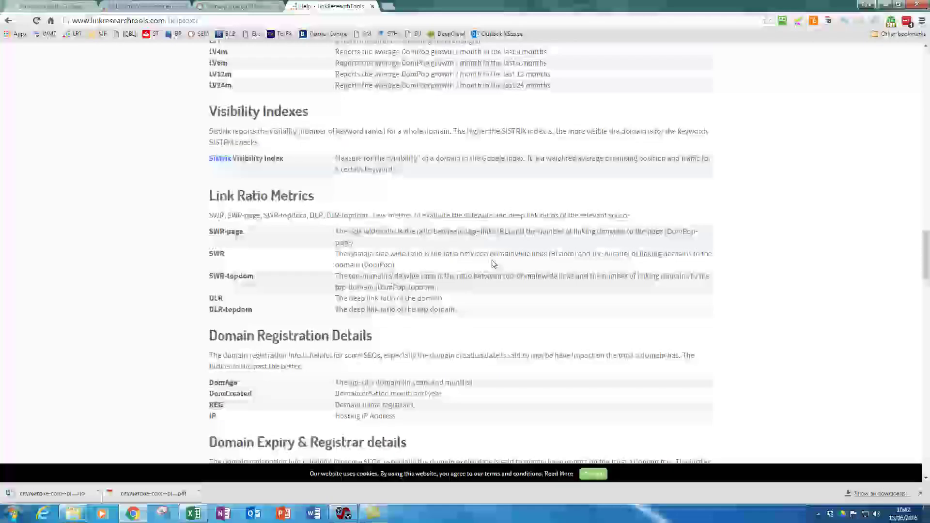
{"action": "scroll", "coordinate": [820, 290], "scroll_direction": "up", "scroll_amount": 20}
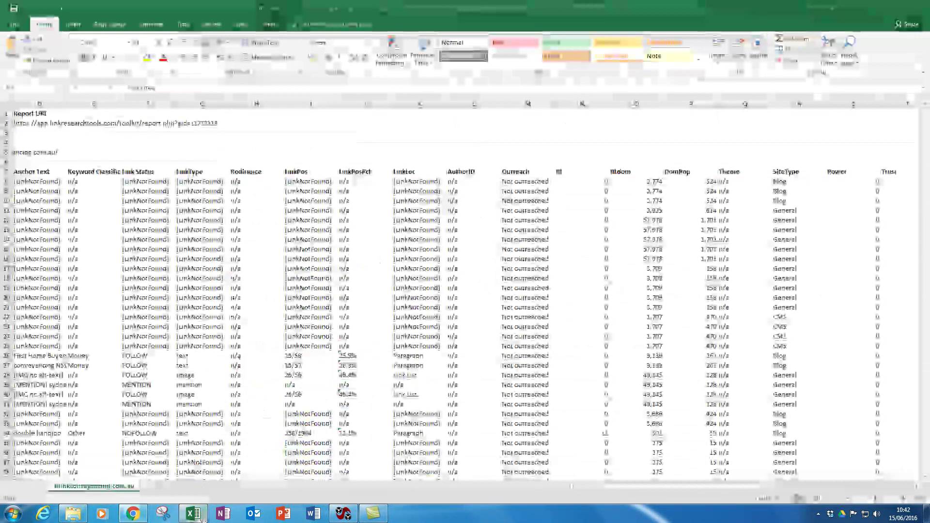
{"action": "left_click", "coordinate": [205, 518]}
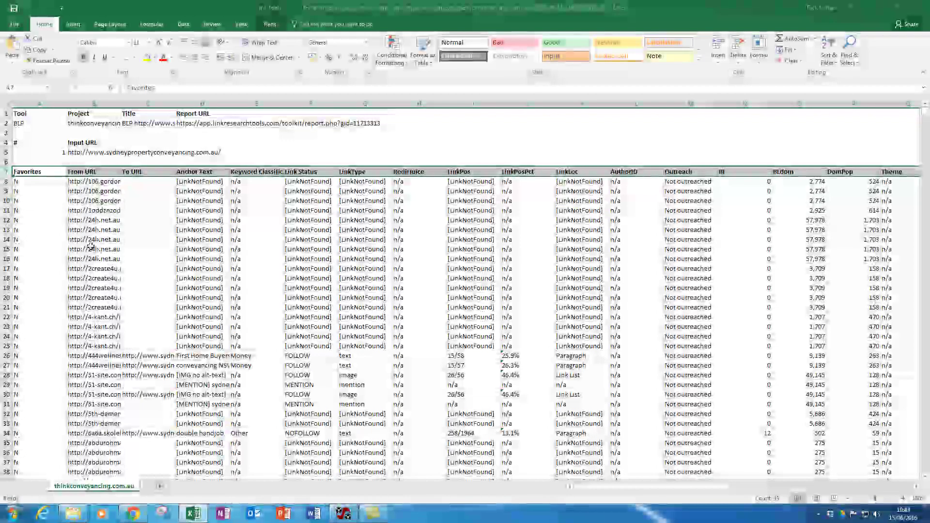
Widen column B to show full From URLs and delete LinkNotFound rows 8–25
{"action": "left_click", "coordinate": [94, 250]}
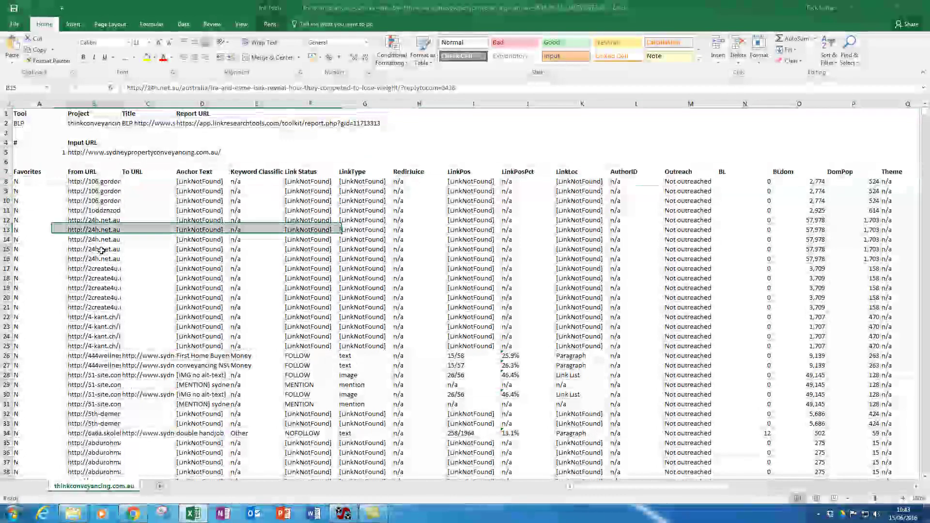
{"action": "left_click_drag", "start_coordinate": [120, 106], "coordinate": [217, 107]}
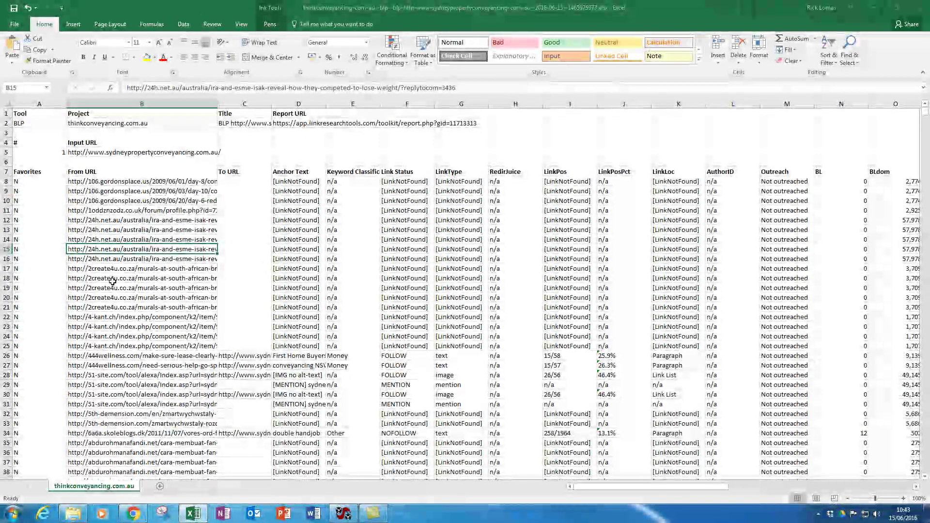
{"action": "left_click", "coordinate": [6, 182]}
{"action": "left_click_drag", "start_coordinate": [18, 191], "coordinate": [18, 346]}
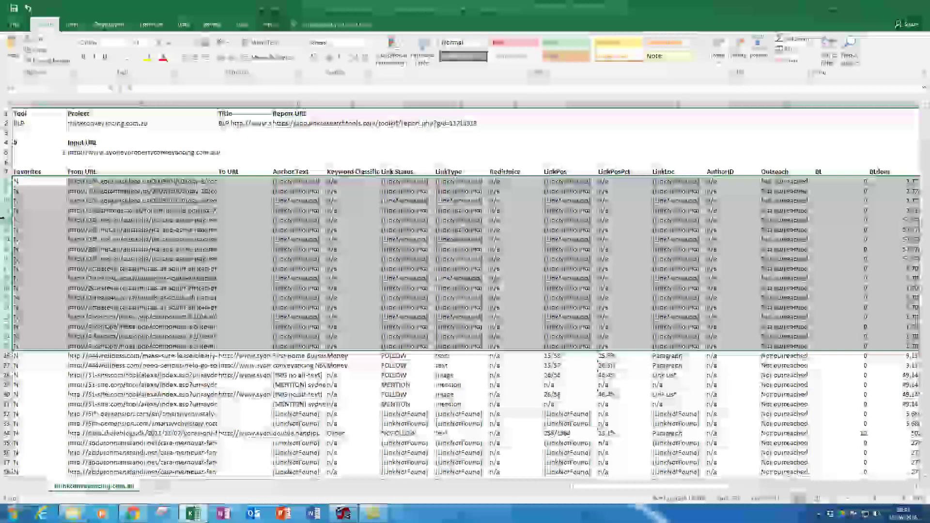
{"action": "right_click", "coordinate": [10, 215]}
{"action": "left_click", "coordinate": [50, 298]}
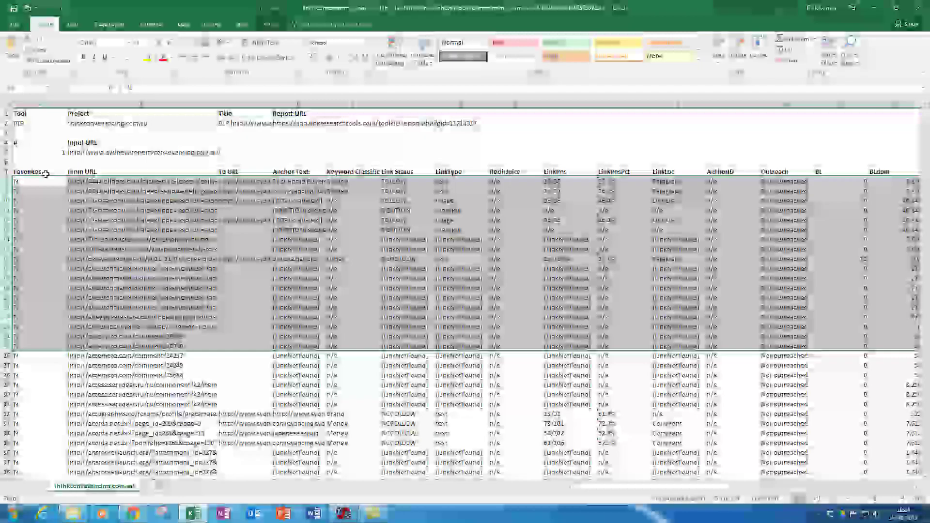
Review the Favorites, From URL, anchor text and Keyword Classification values in rows 7–10
{"action": "left_click", "coordinate": [51, 172]}
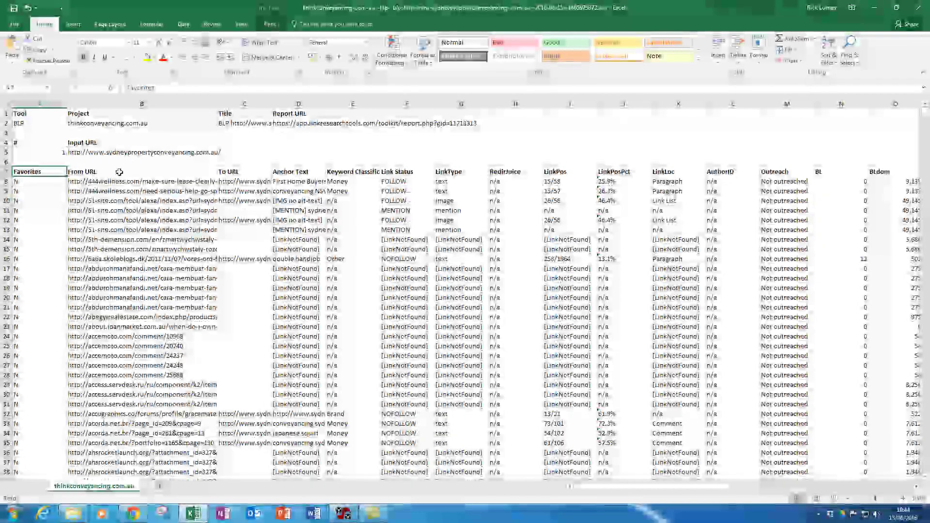
{"action": "left_click", "coordinate": [127, 172]}
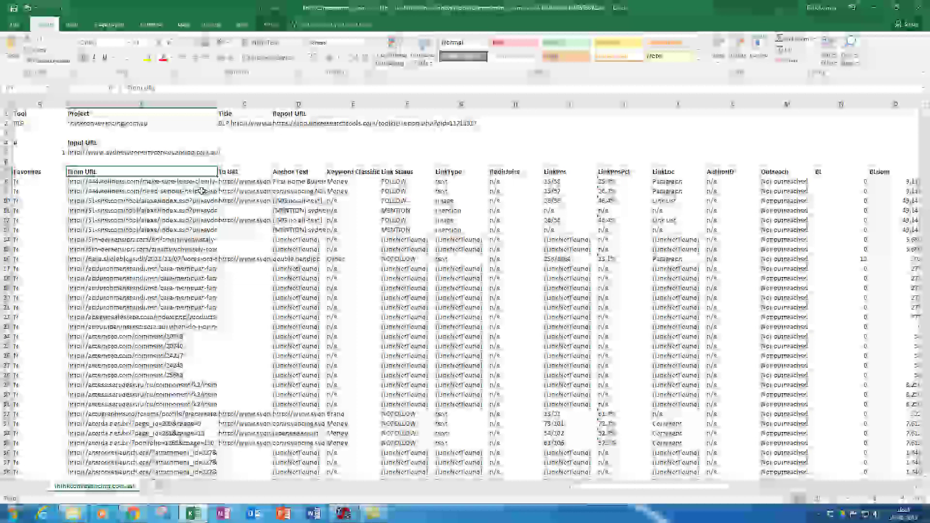
{"action": "left_click", "coordinate": [257, 181]}
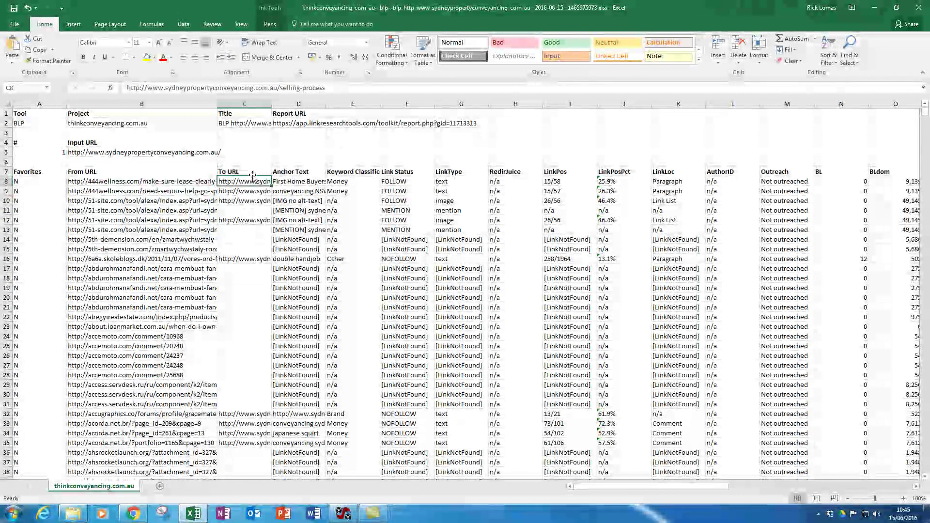
{"action": "left_click", "coordinate": [304, 182]}
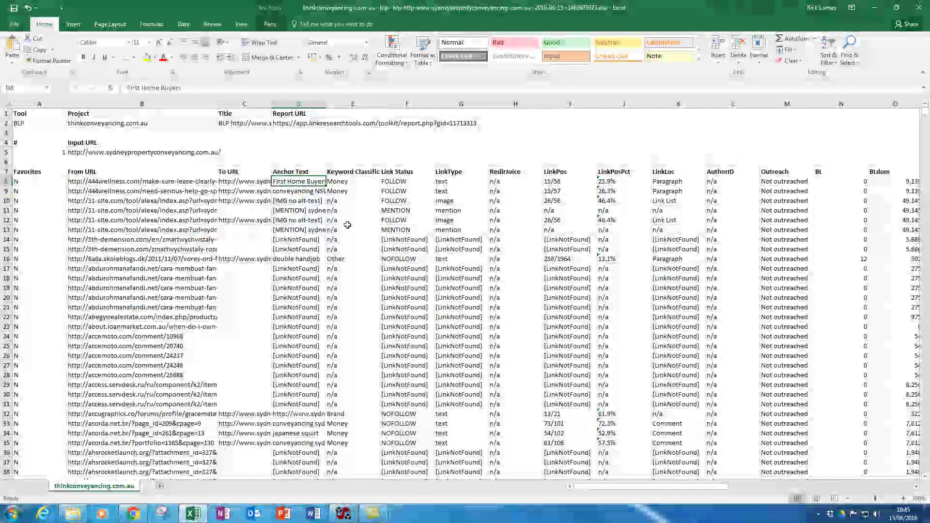
{"action": "left_click", "coordinate": [300, 202]}
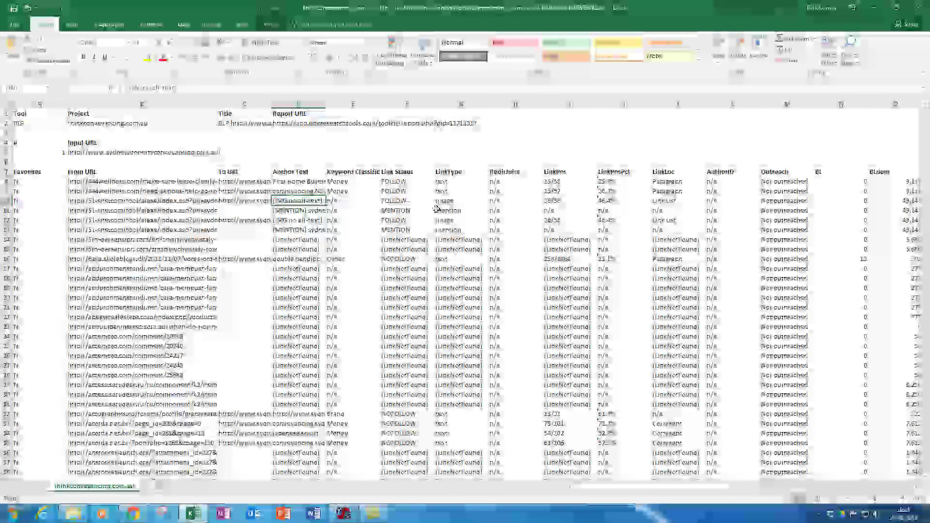
{"action": "left_click", "coordinate": [360, 175]}
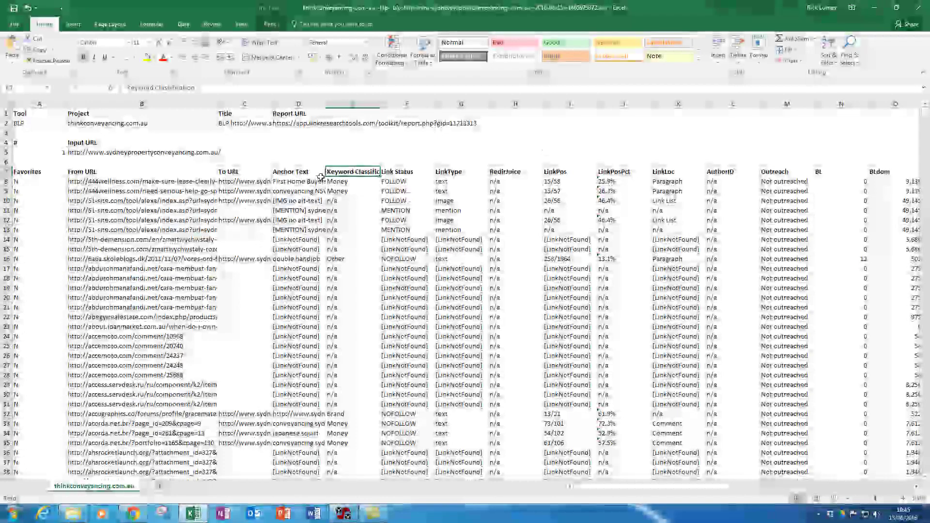
{"action": "left_click", "coordinate": [320, 182]}
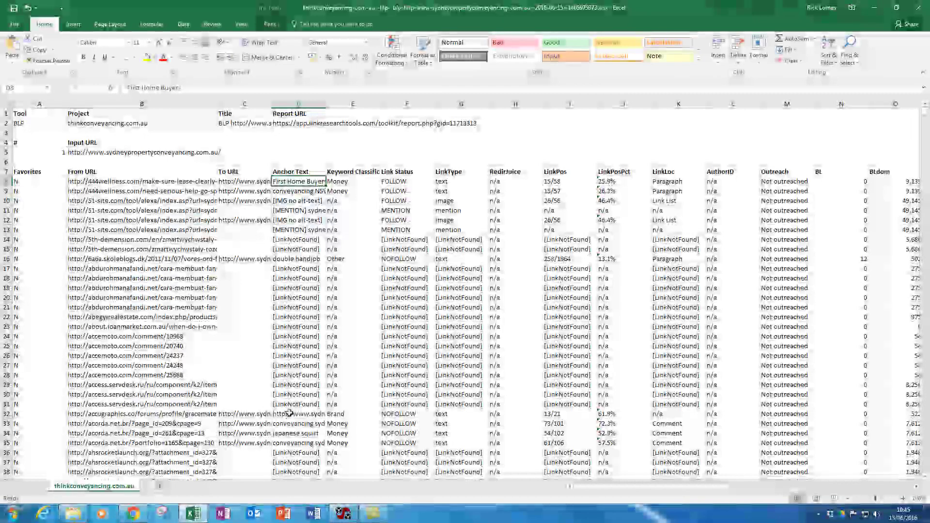
Re-enter the URL in cell D32 so it becomes a live hyperlink
{"action": "left_click", "coordinate": [295, 415]}
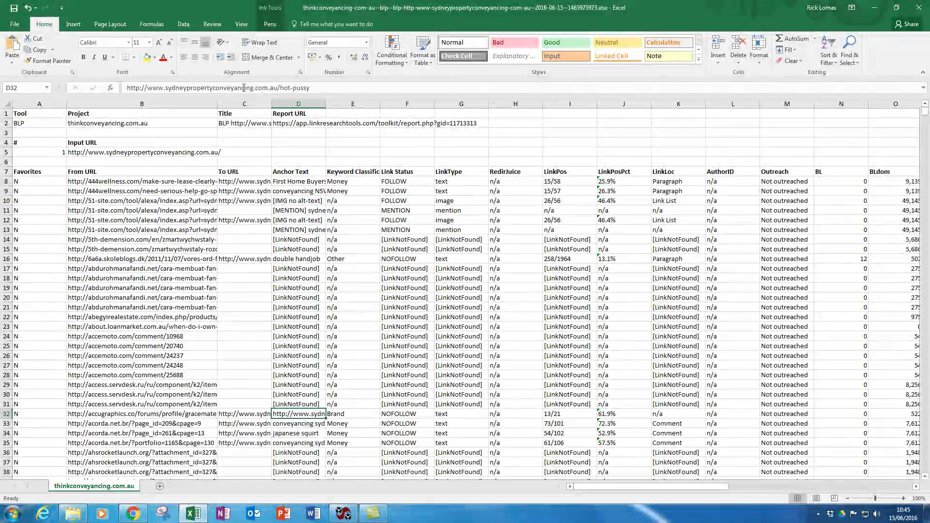
{"action": "triple_click", "coordinate": [141, 87]}
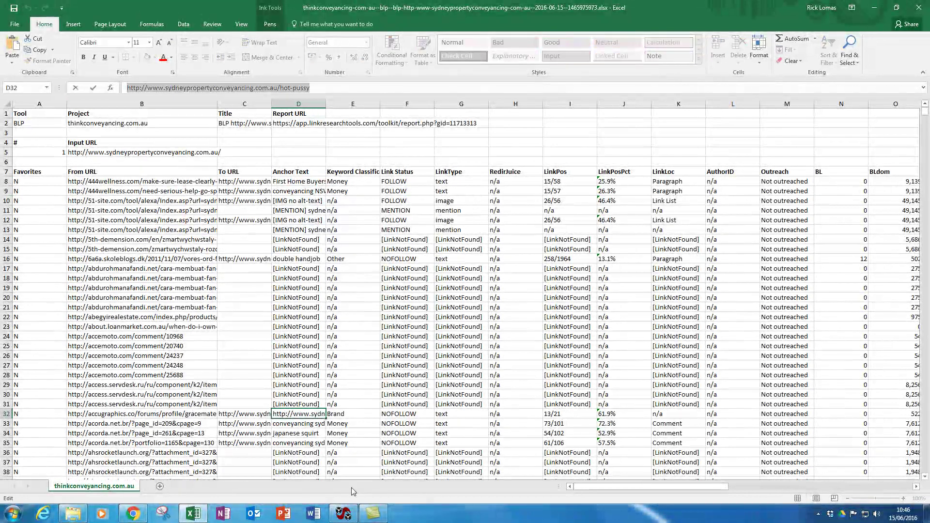
{"action": "left_click", "coordinate": [334, 416]}
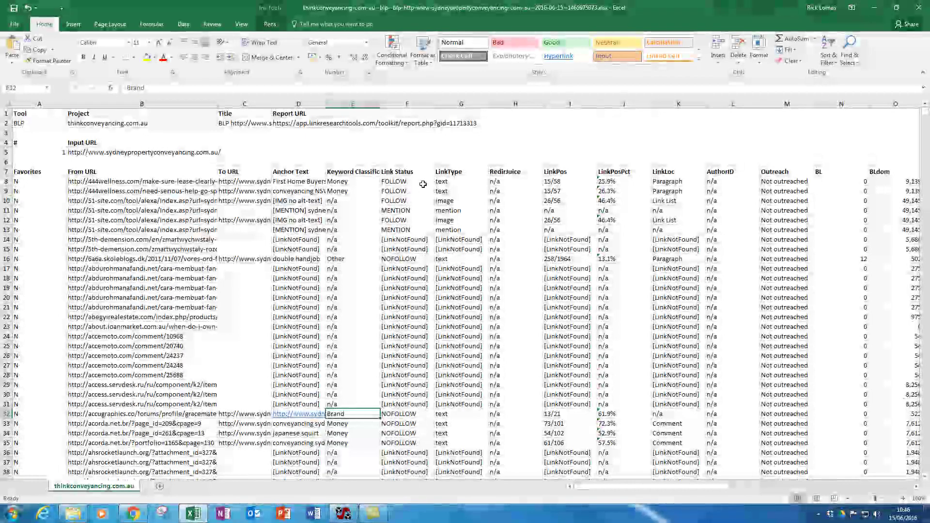
{"action": "left_click", "coordinate": [415, 211]}
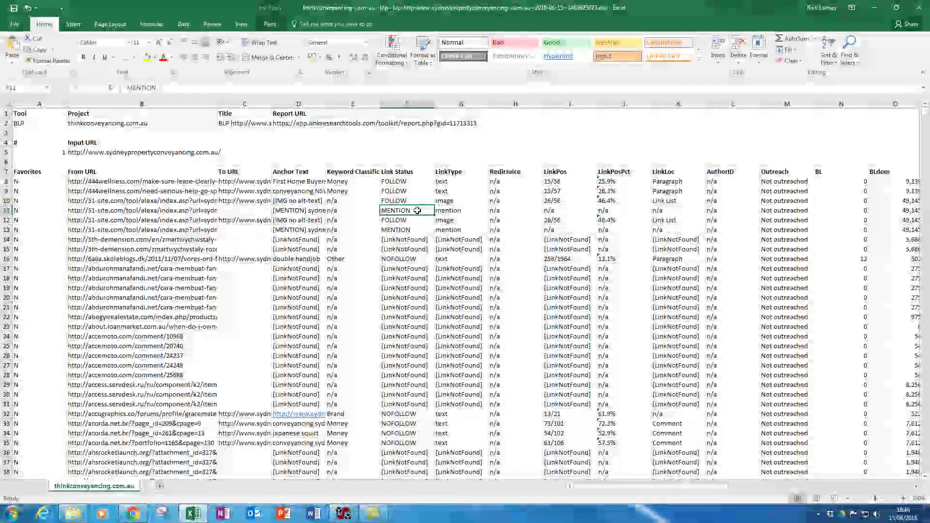
{"action": "left_click", "coordinate": [454, 175]}
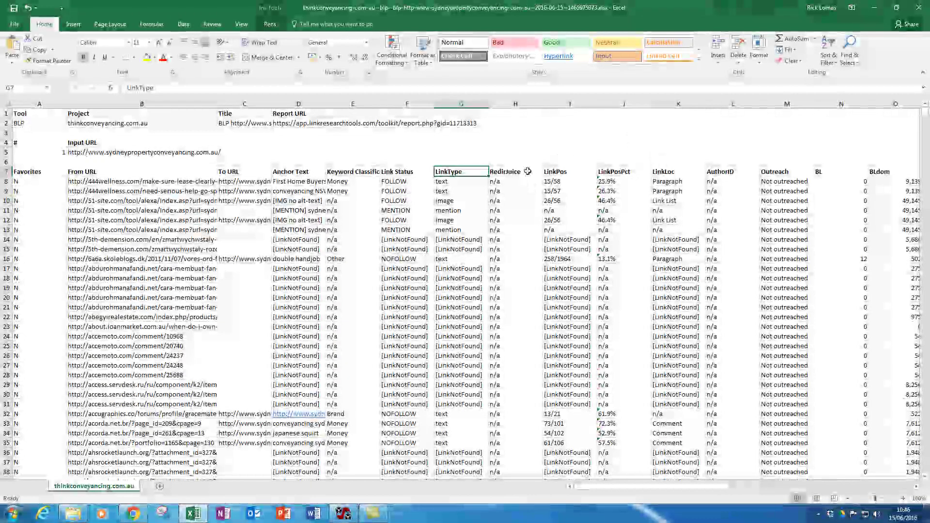
{"action": "left_click", "coordinate": [526, 175]}
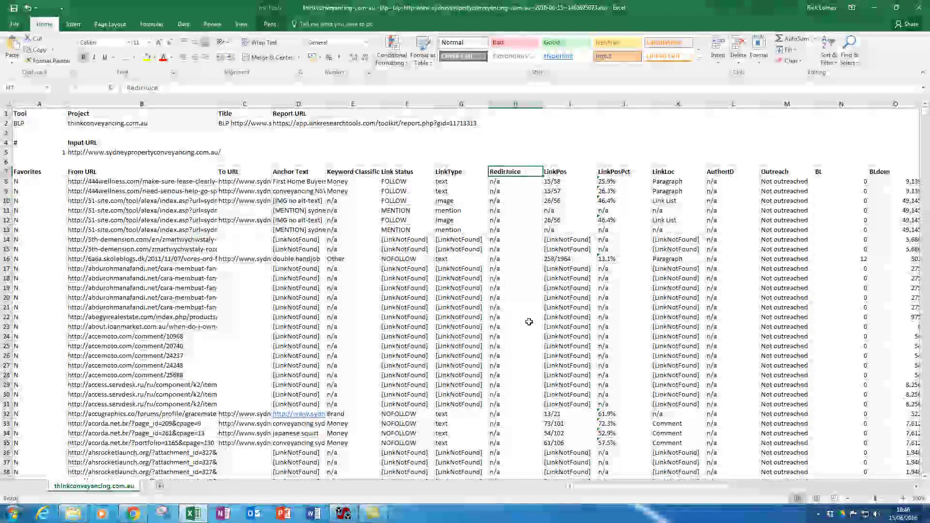
{"action": "left_click", "coordinate": [567, 170]}
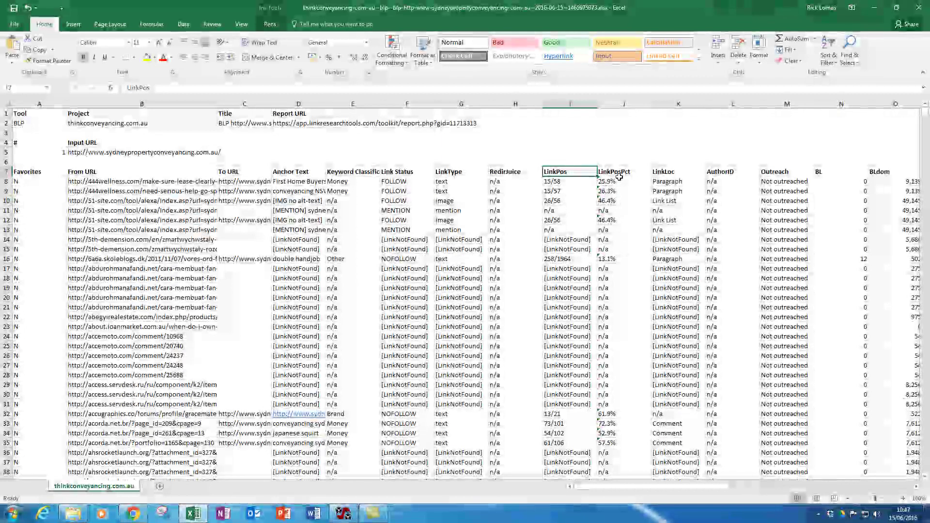
{"action": "left_click", "coordinate": [637, 171]}
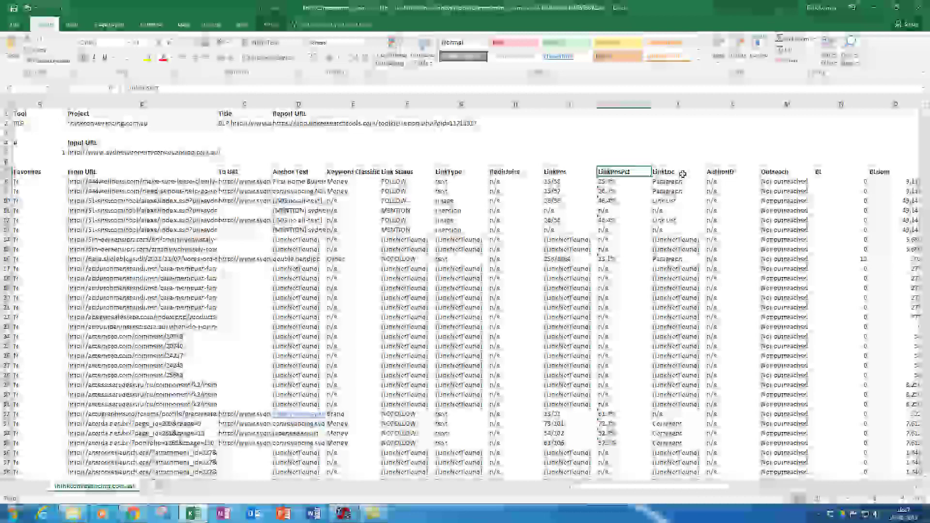
{"action": "left_click", "coordinate": [688, 173]}
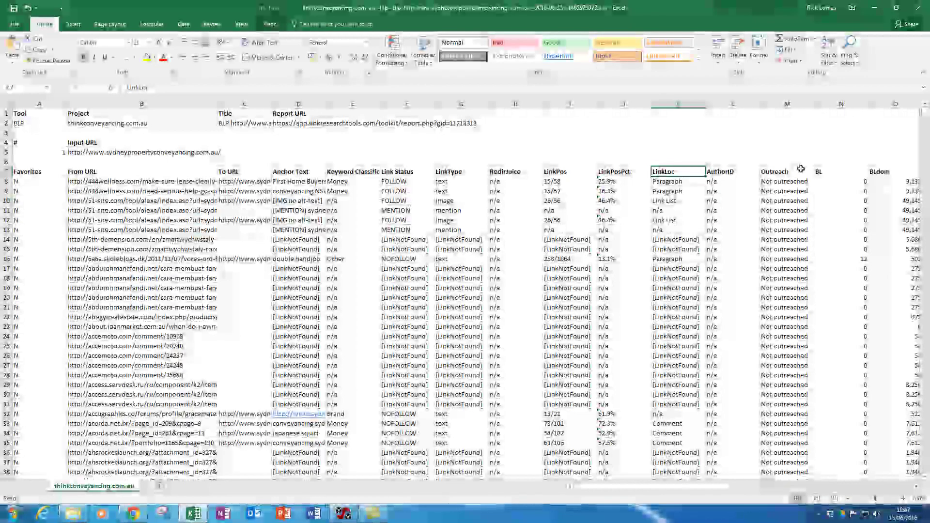
{"action": "left_click", "coordinate": [680, 426]}
{"action": "scroll", "coordinate": [740, 433], "scroll_direction": "right", "scroll_amount": 4}
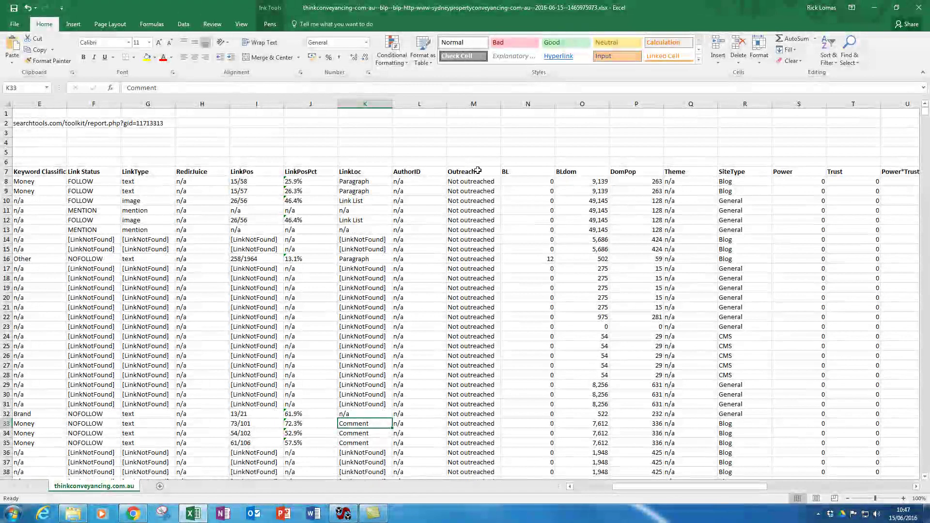
{"action": "left_click", "coordinate": [533, 173]}
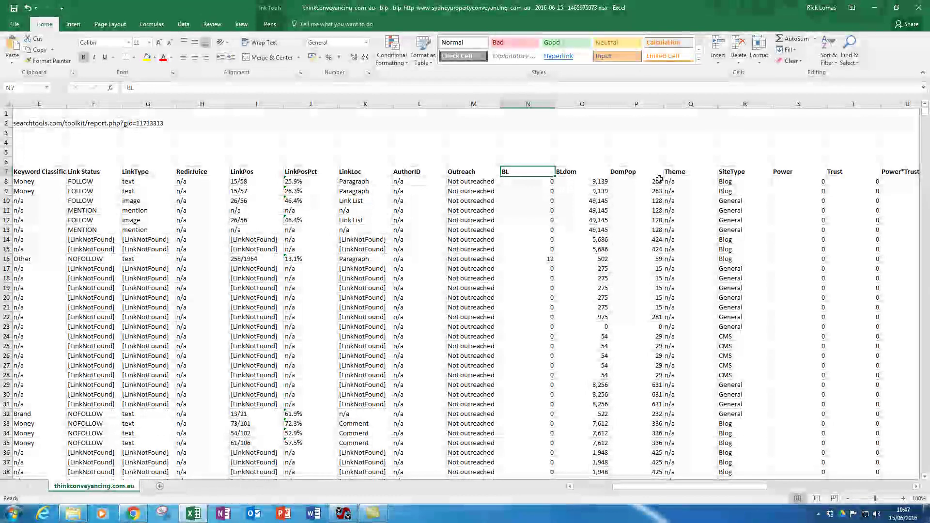
{"action": "left_click", "coordinate": [588, 173]}
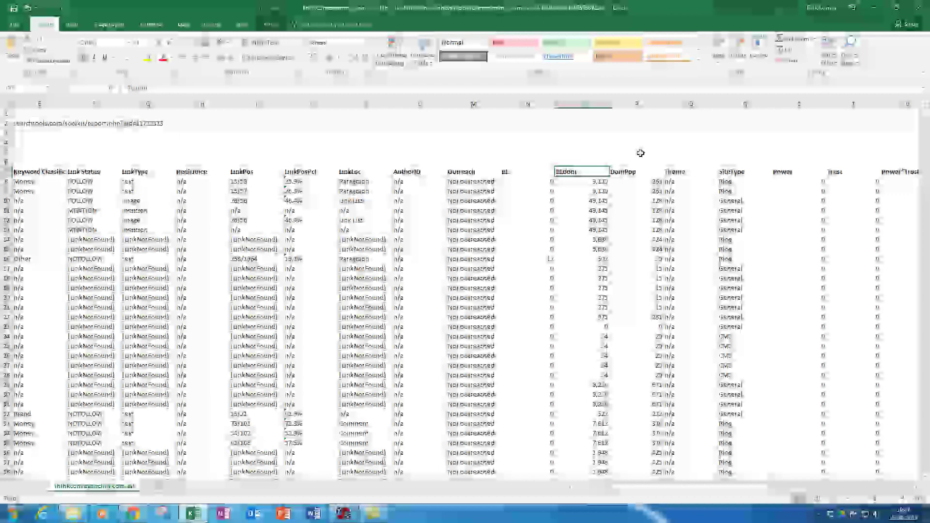
{"action": "left_click", "coordinate": [638, 173]}
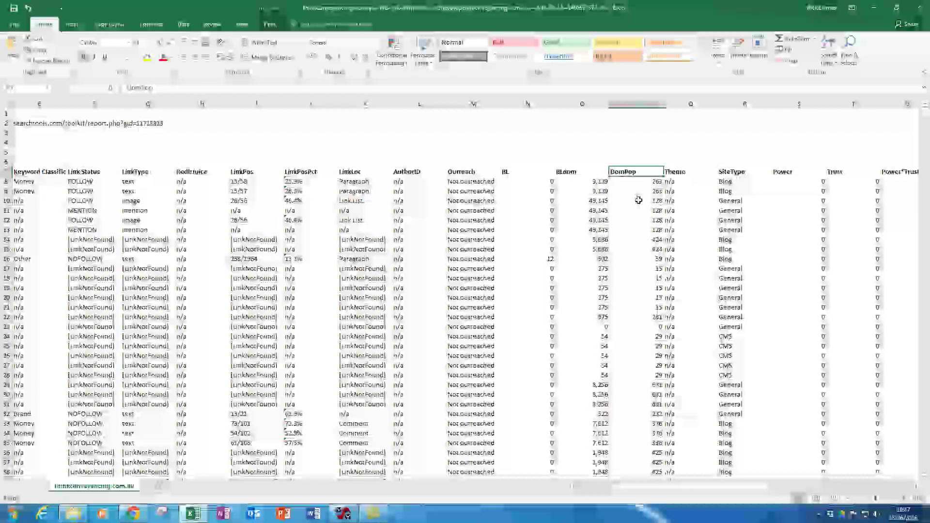
{"action": "left_click", "coordinate": [710, 172]}
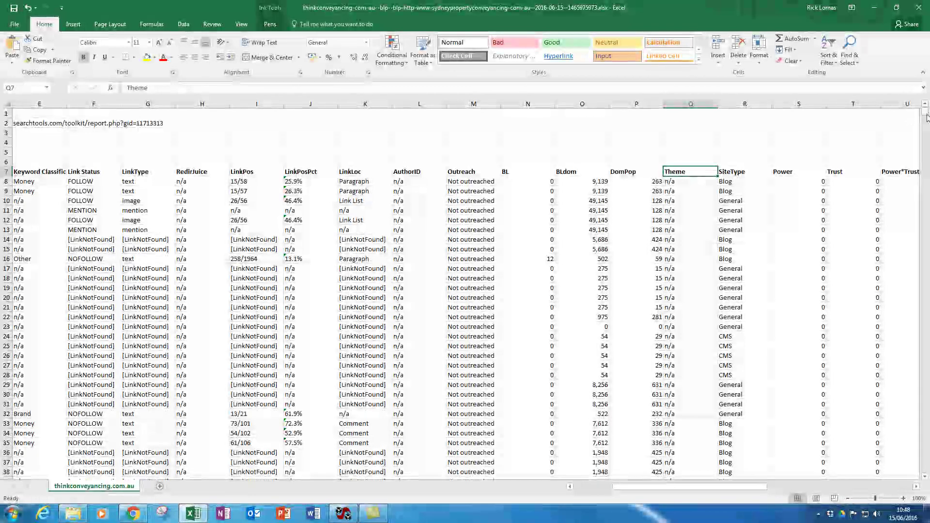
{"action": "mouse_move", "coordinate": [925, 112]}
{"action": "left_mouse_down"}
{"action": "mouse_move", "coordinate": [926, 129]}
{"action": "mouse_move", "coordinate": [925, 113]}
{"action": "left_mouse_up"}
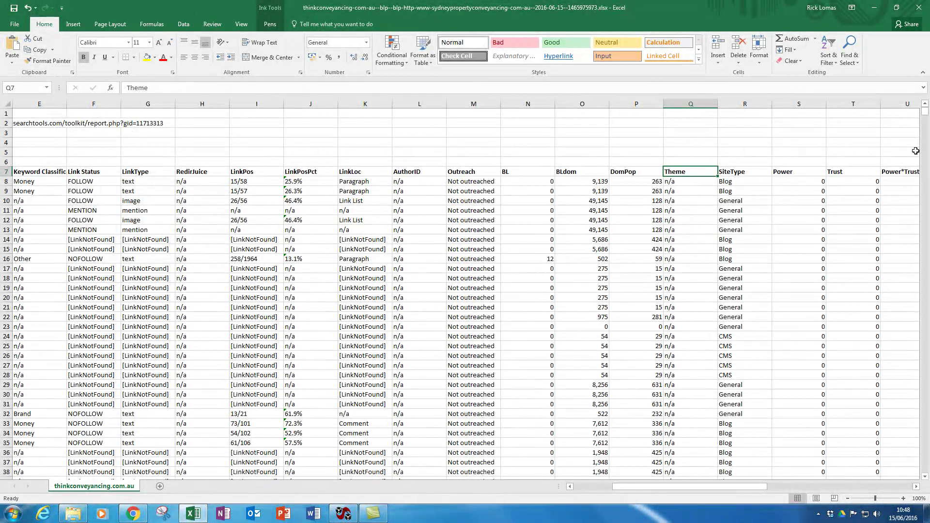
{"action": "left_click", "coordinate": [737, 174]}
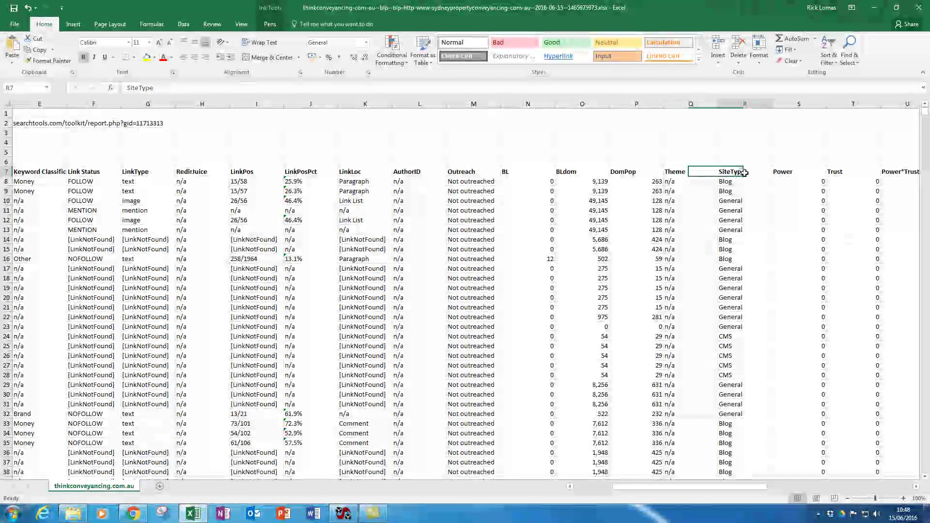
{"action": "left_click", "coordinate": [739, 339]}
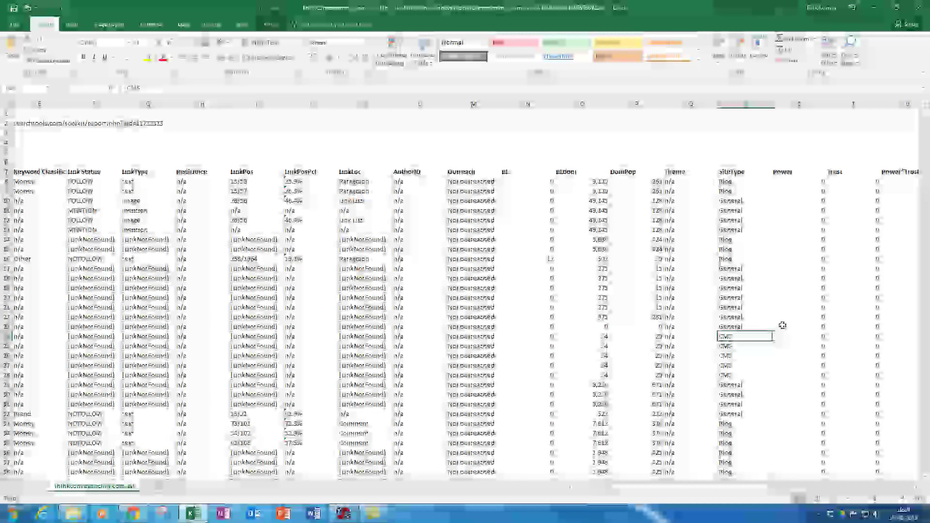
{"action": "left_click", "coordinate": [742, 246]}
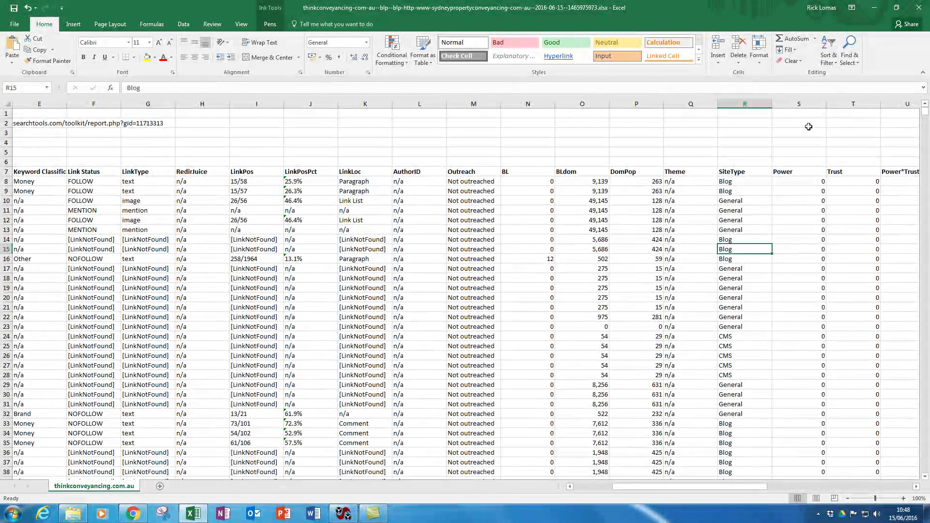
{"action": "left_click", "coordinate": [751, 215]}
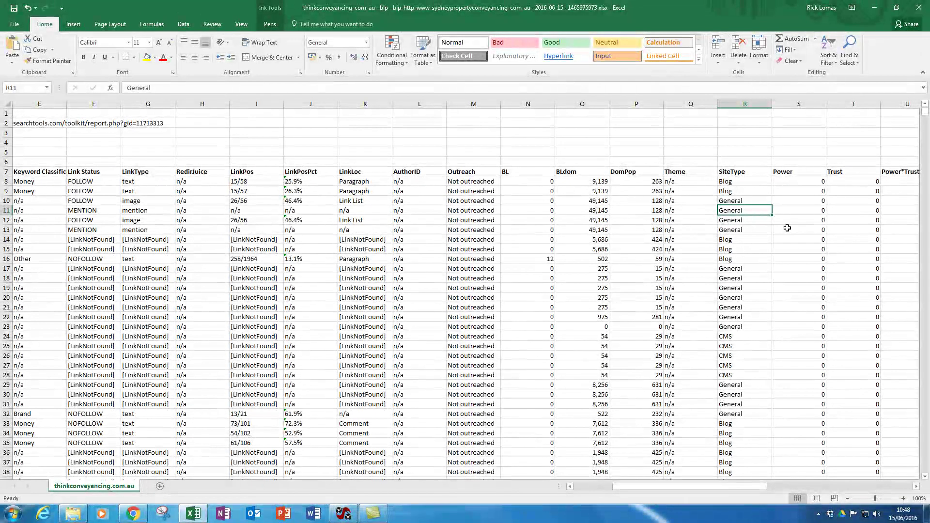
{"action": "left_click_drag", "start_coordinate": [667, 493], "coordinate": [767, 492]}
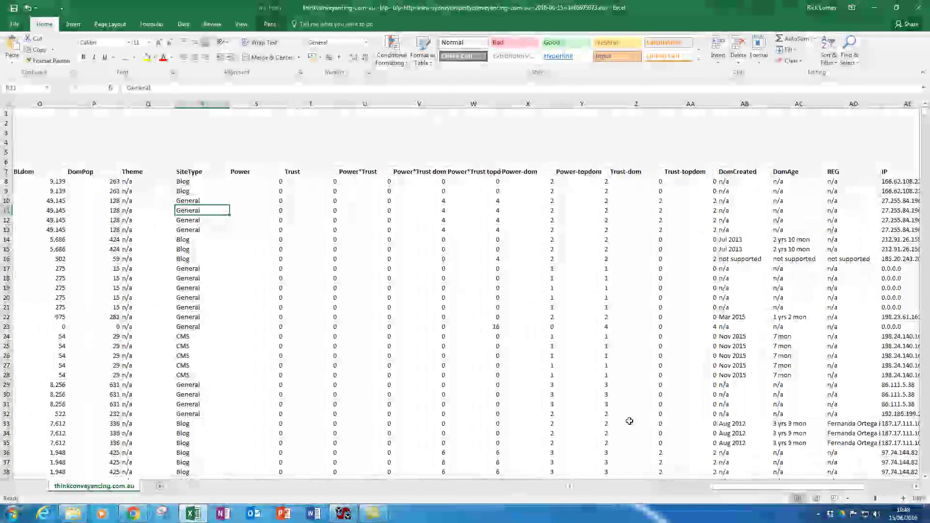
{"action": "left_click", "coordinate": [264, 174]}
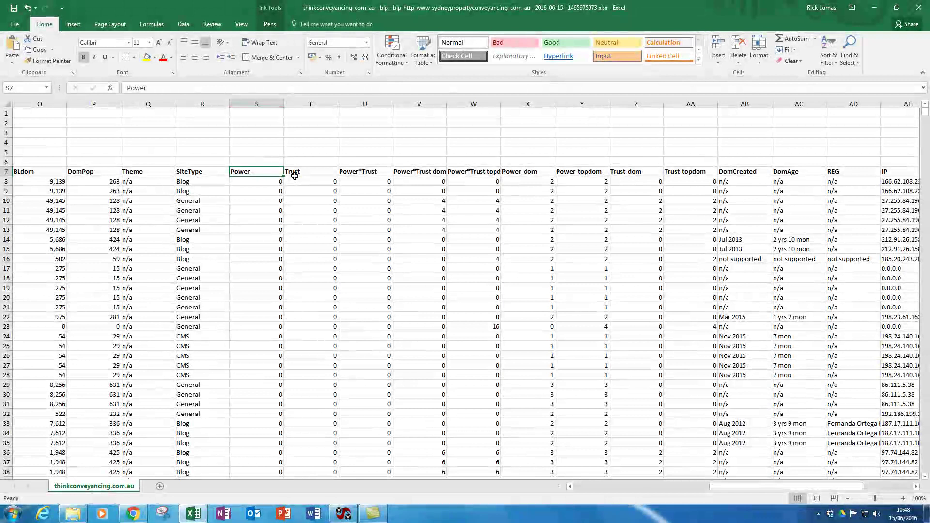
{"action": "left_click", "coordinate": [305, 173]}
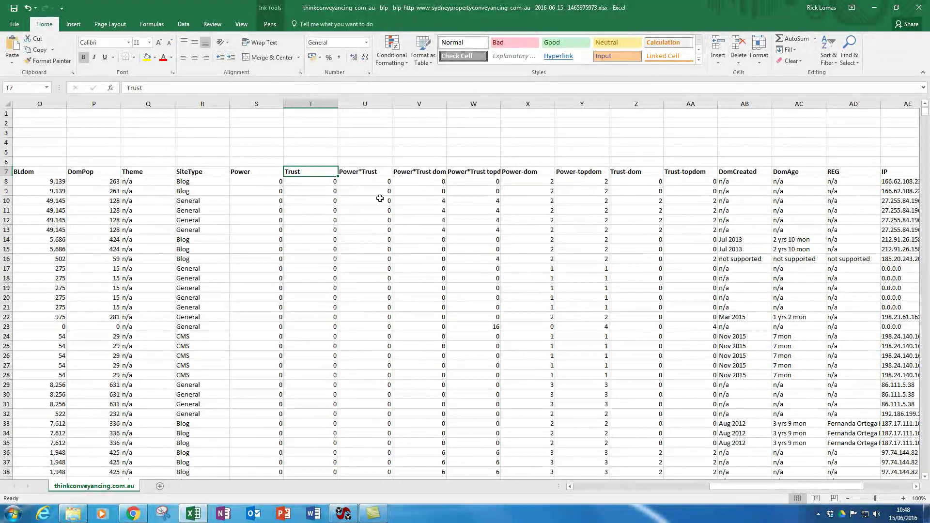
{"action": "left_click", "coordinate": [382, 174]}
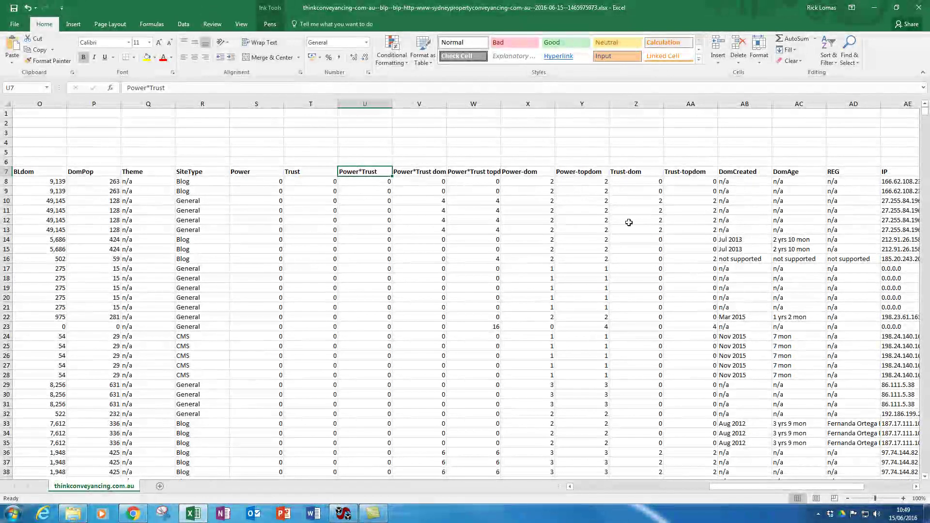
{"action": "mouse_move", "coordinate": [926, 113]}
{"action": "left_mouse_down"}
{"action": "mouse_move", "coordinate": [923, 144]}
{"action": "mouse_move", "coordinate": [925, 113]}
{"action": "left_mouse_up"}
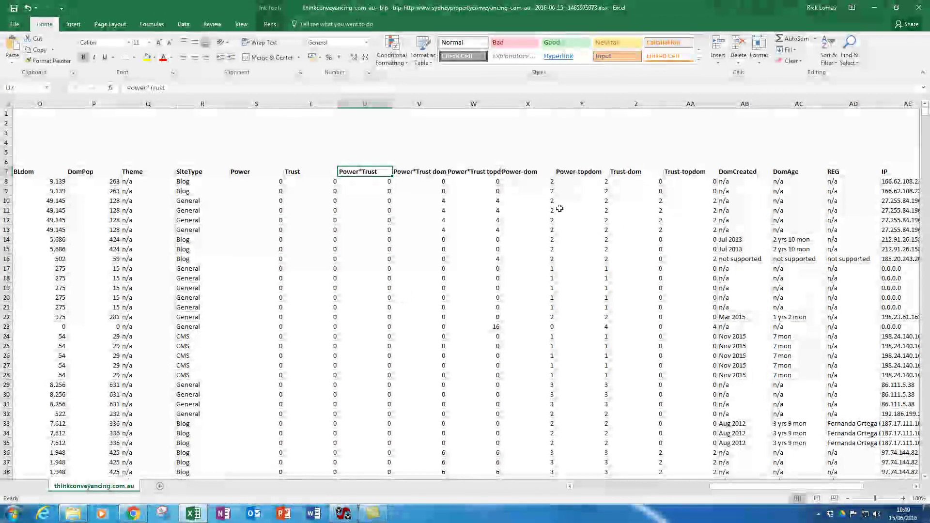
{"action": "left_click", "coordinate": [429, 176]}
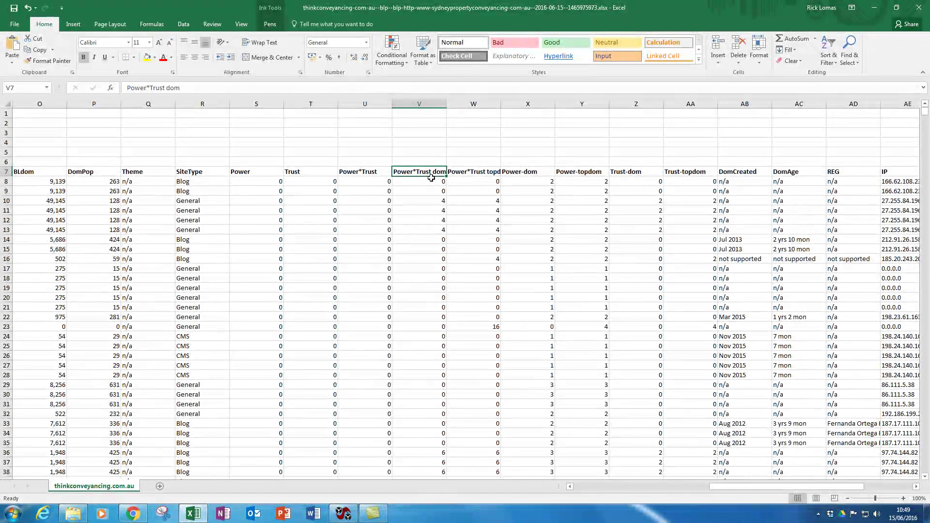
{"action": "left_click", "coordinate": [422, 203]}
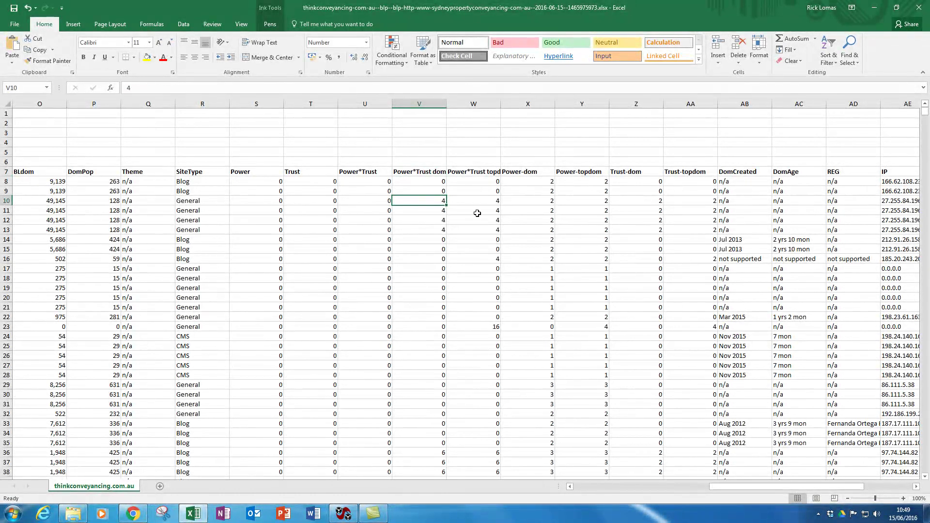
{"action": "left_click", "coordinate": [368, 202]}
{"action": "left_click", "coordinate": [421, 204]}
{"action": "left_click", "coordinate": [477, 178]}
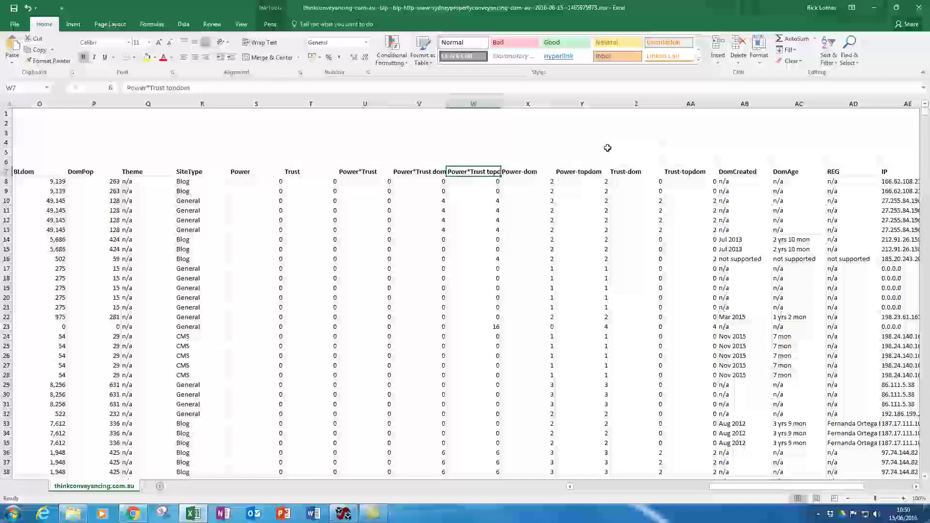
{"action": "left_click", "coordinate": [526, 172]}
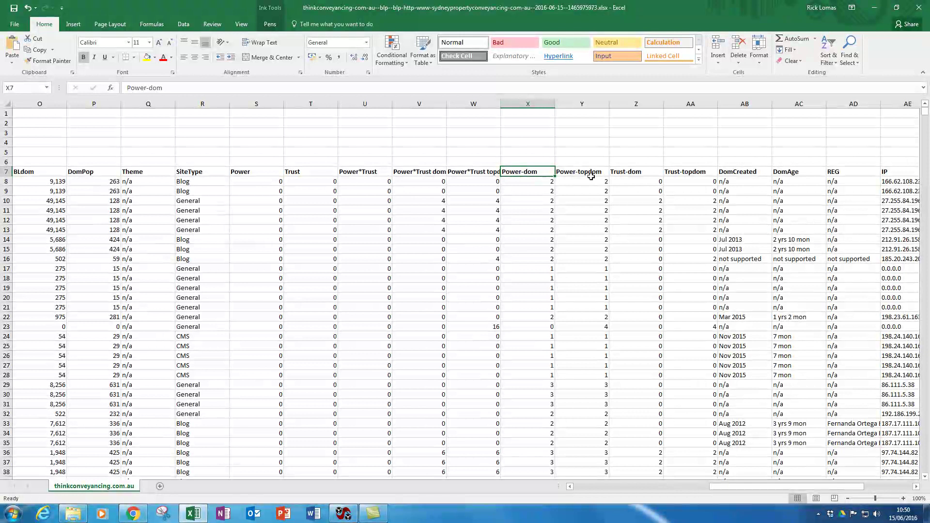
{"action": "left_click", "coordinate": [591, 178]}
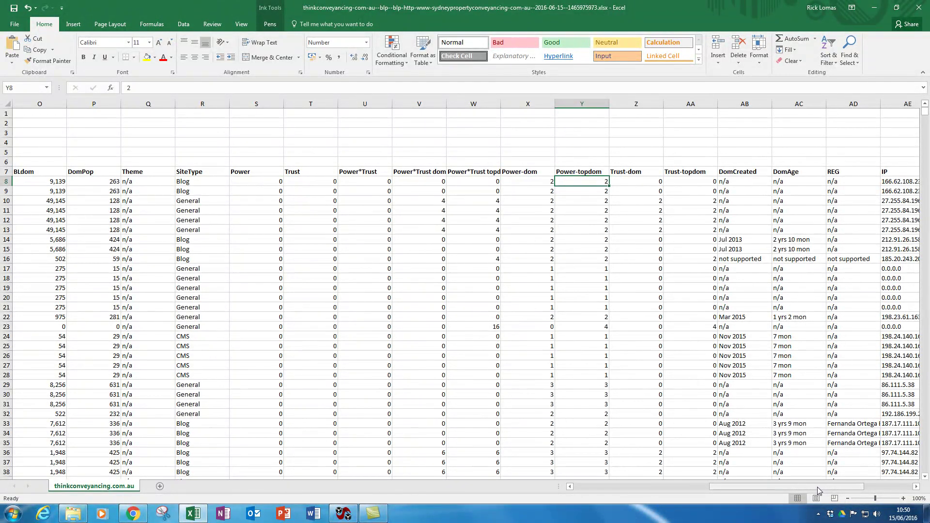
{"action": "left_click_drag", "start_coordinate": [816, 491], "coordinate": [872, 492]}
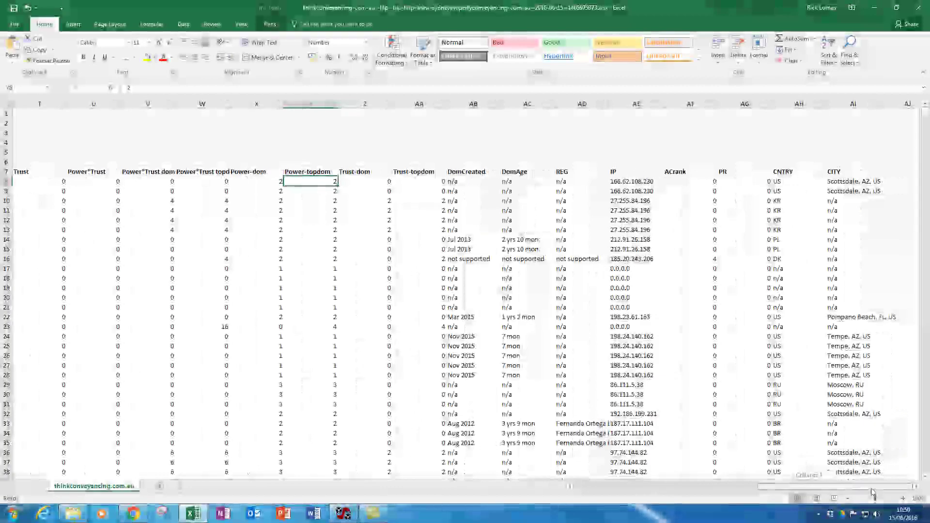
{"action": "left_click", "coordinate": [478, 173]}
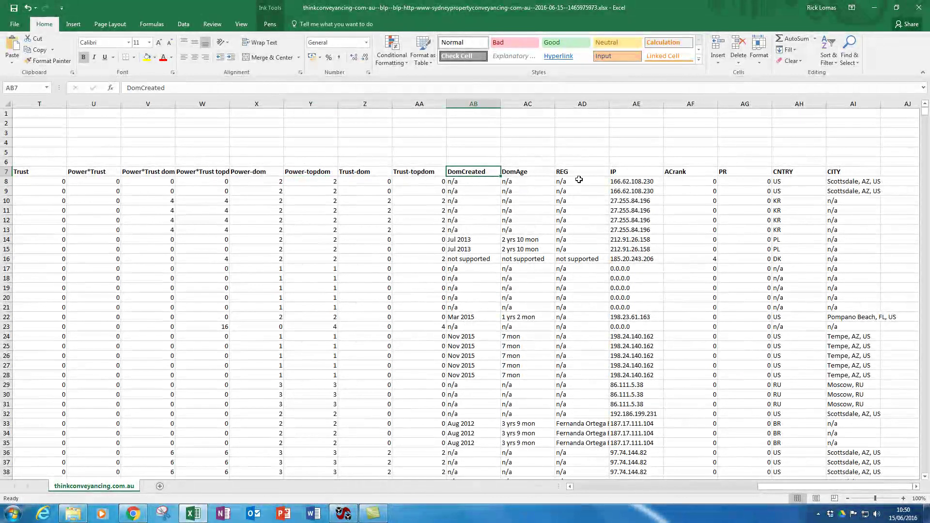
{"action": "left_click", "coordinate": [528, 175]}
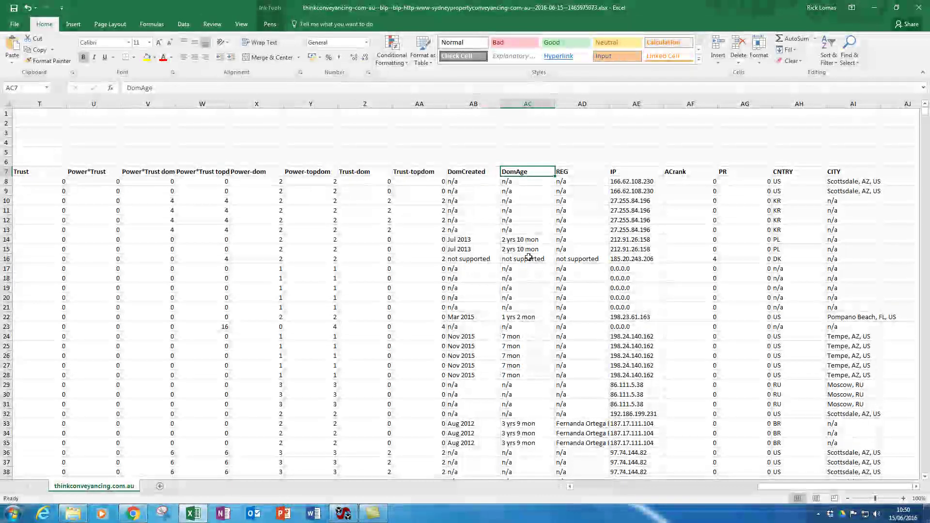
{"action": "left_click", "coordinate": [576, 178]}
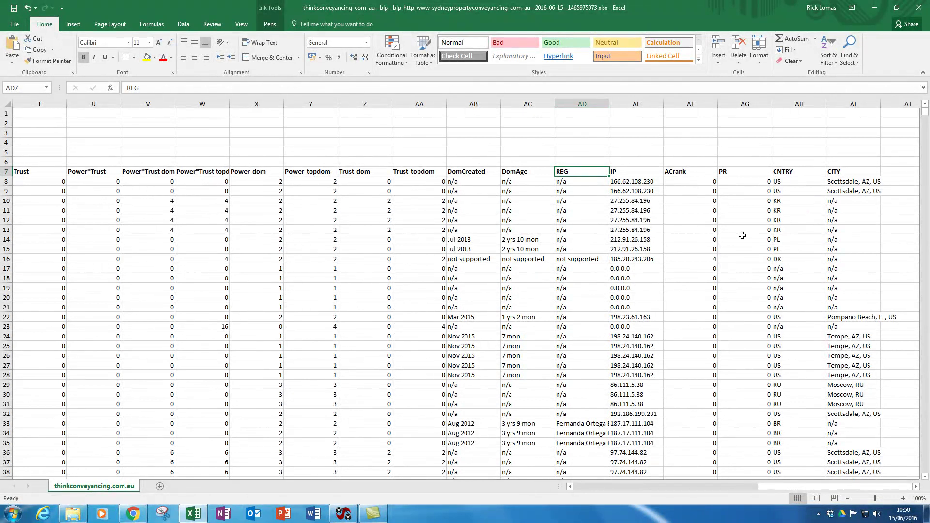
{"action": "left_click_drag", "start_coordinate": [925, 111], "coordinate": [926, 141]}
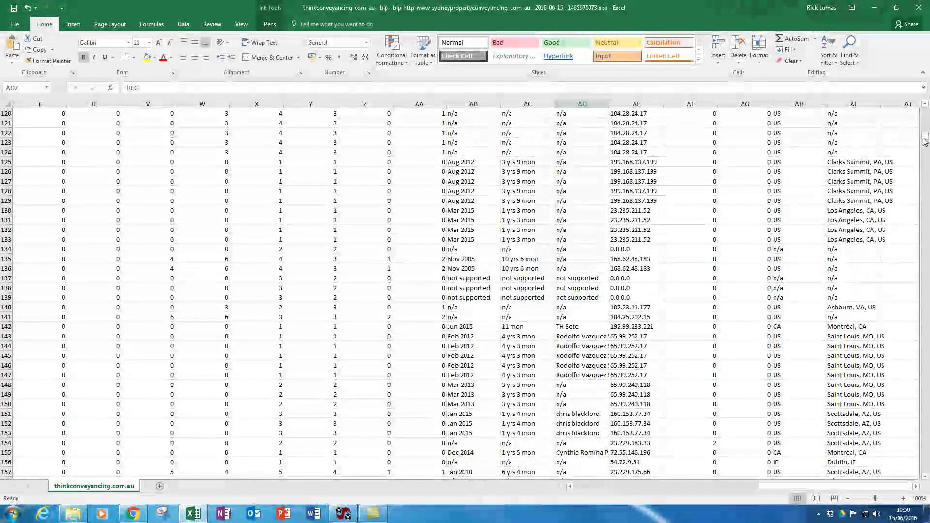
{"action": "scroll", "coordinate": [895, 142], "scroll_direction": "up", "scroll_amount": 20}
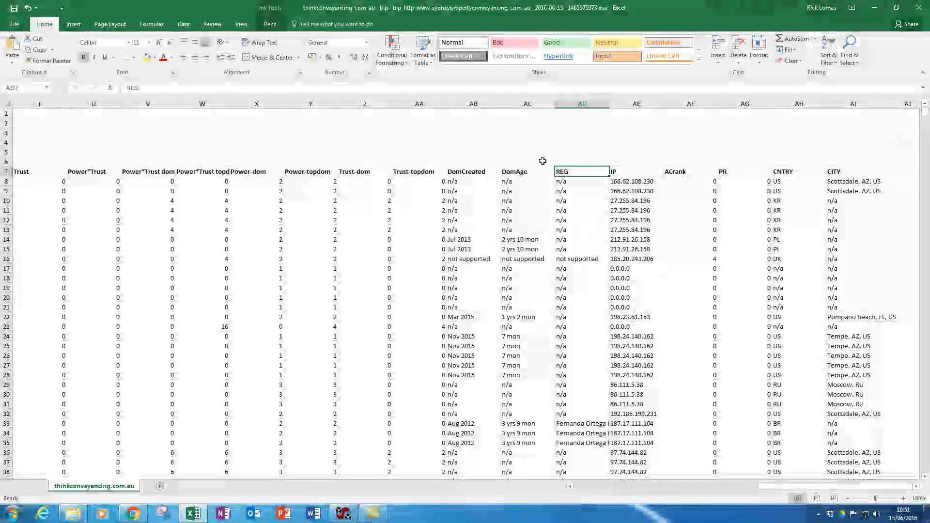
{"action": "left_click", "coordinate": [575, 184]}
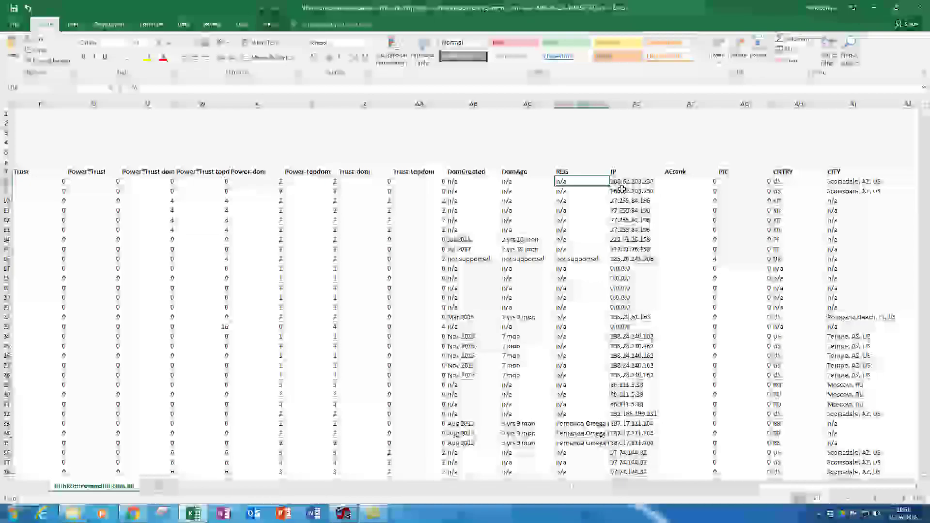
{"action": "left_click", "coordinate": [639, 181]}
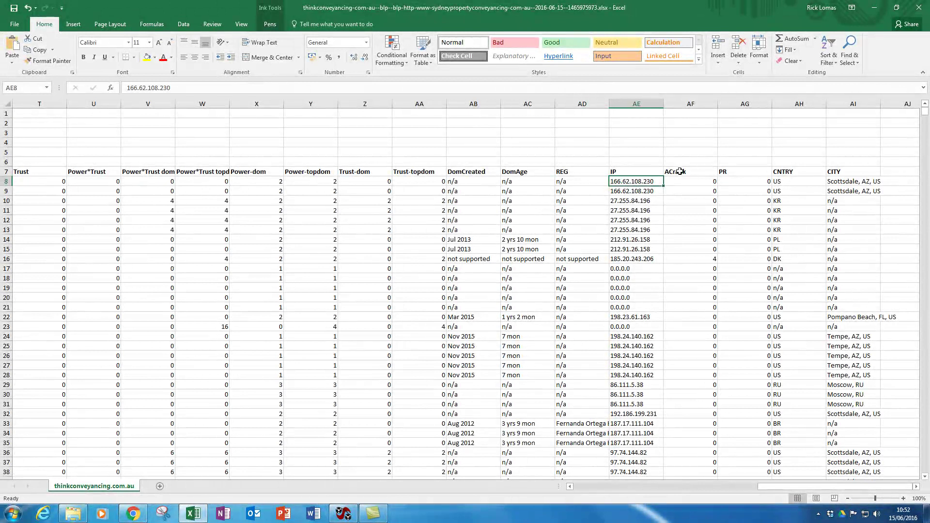
{"action": "left_click", "coordinate": [681, 171]}
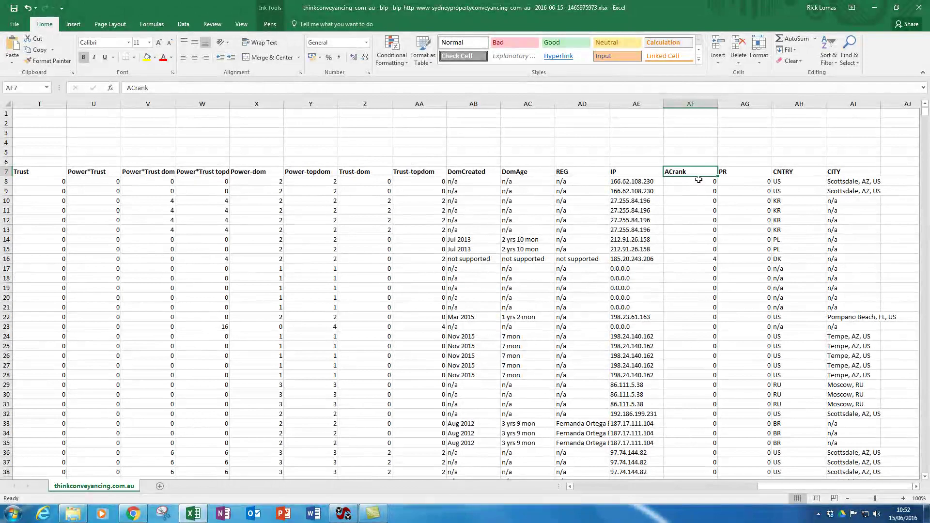
{"action": "left_click", "coordinate": [746, 172]}
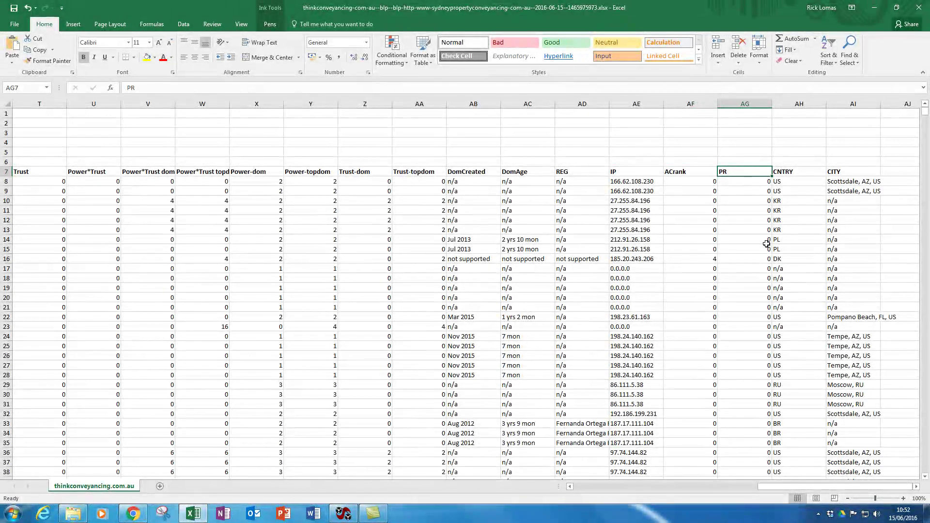
{"action": "left_click", "coordinate": [796, 173]}
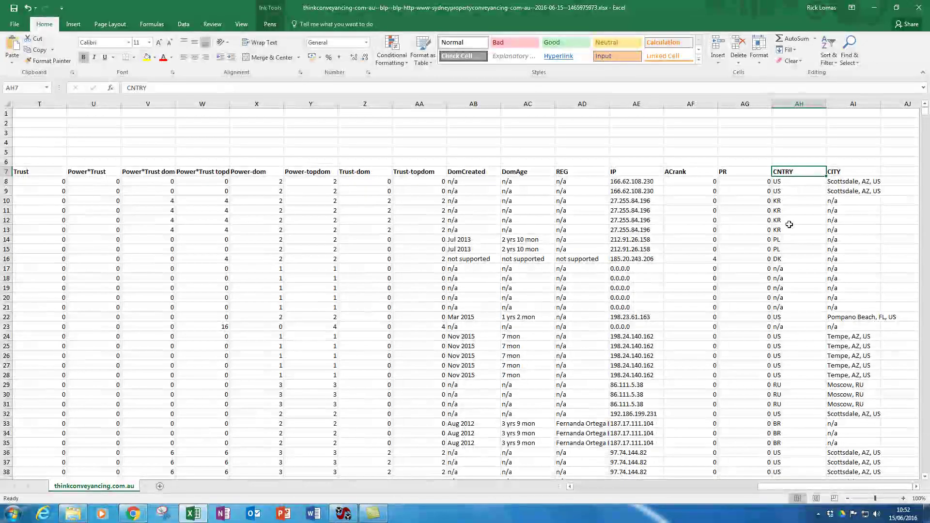
{"action": "left_click", "coordinate": [842, 173]}
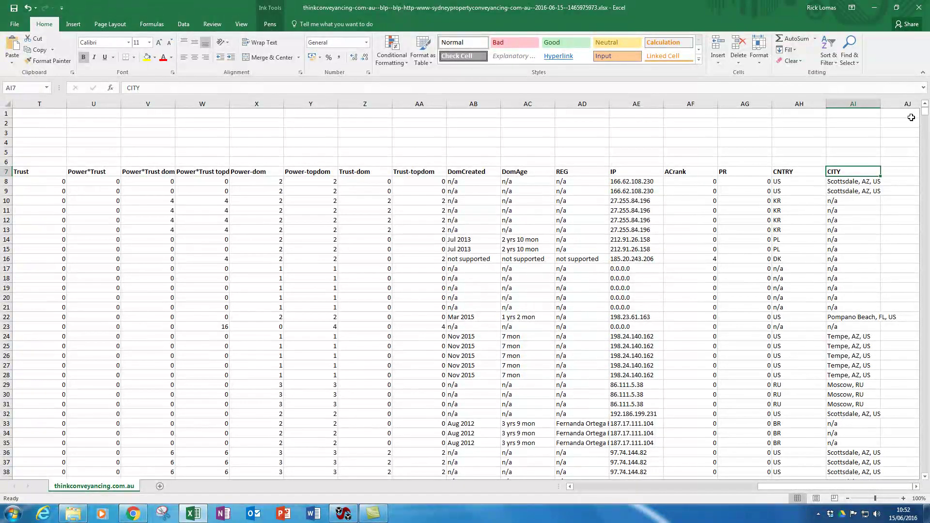
Delete the six report summary rows 1–6, then select the entire sheet
{"action": "left_click_drag", "start_coordinate": [772, 487], "coordinate": [587, 487]}
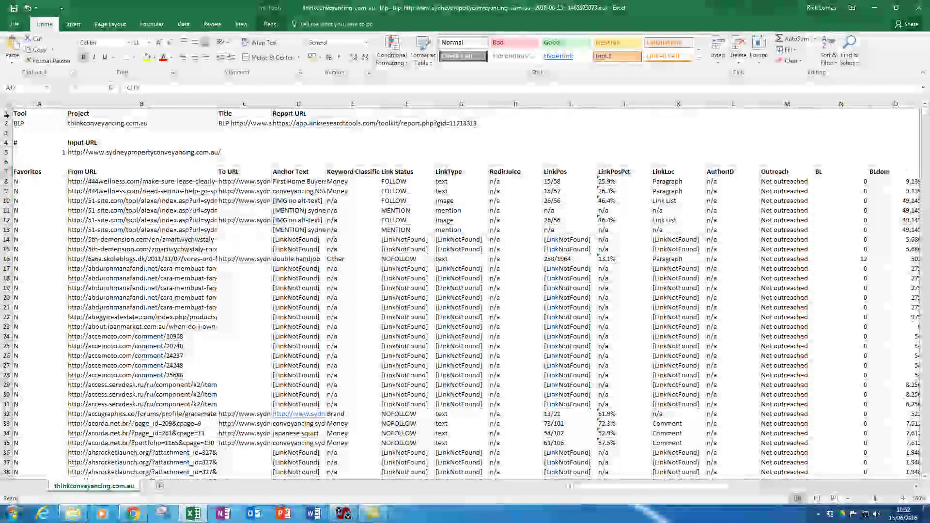
{"action": "left_click_drag", "start_coordinate": [6, 113], "coordinate": [7, 162]}
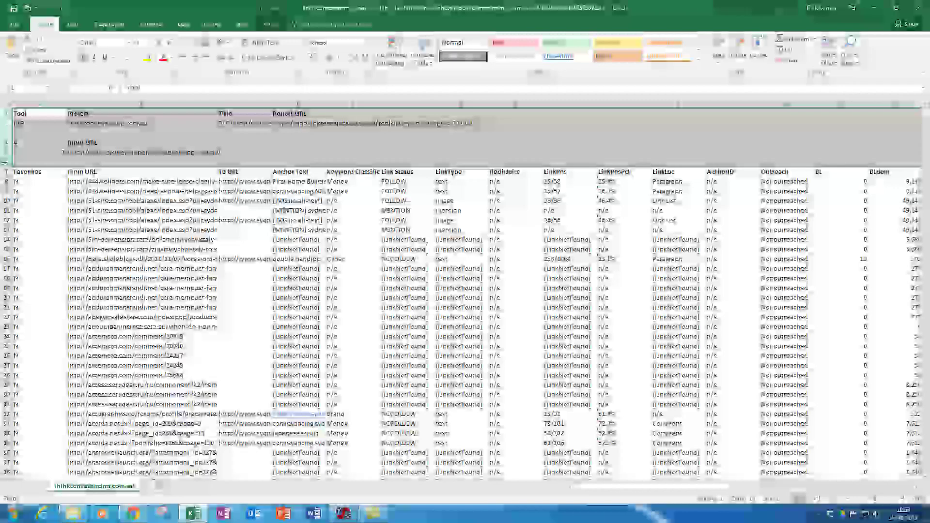
{"action": "right_click", "coordinate": [6, 163]}
{"action": "left_click", "coordinate": [48, 242]}
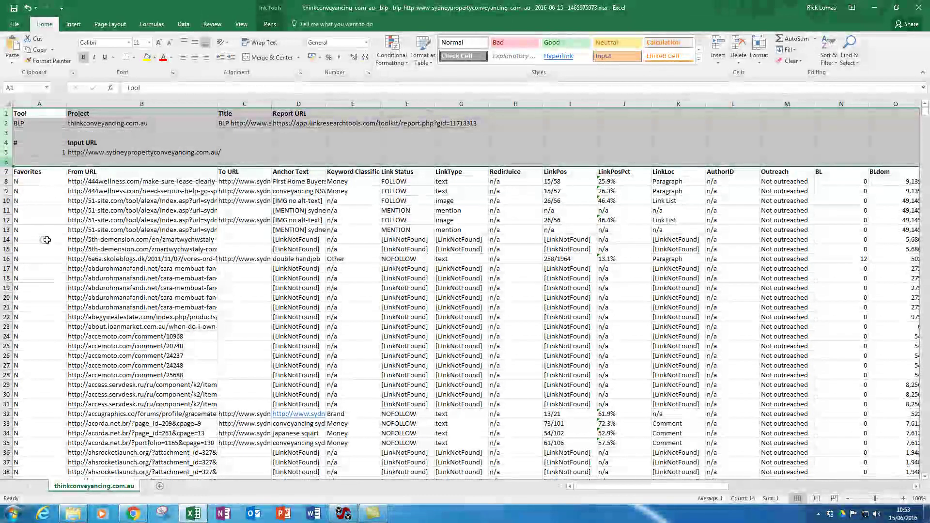
{"action": "key", "text": "ctrl+a"}
{"action": "scroll", "coordinate": [697, 188], "scroll_direction": "right", "scroll_amount": 5}
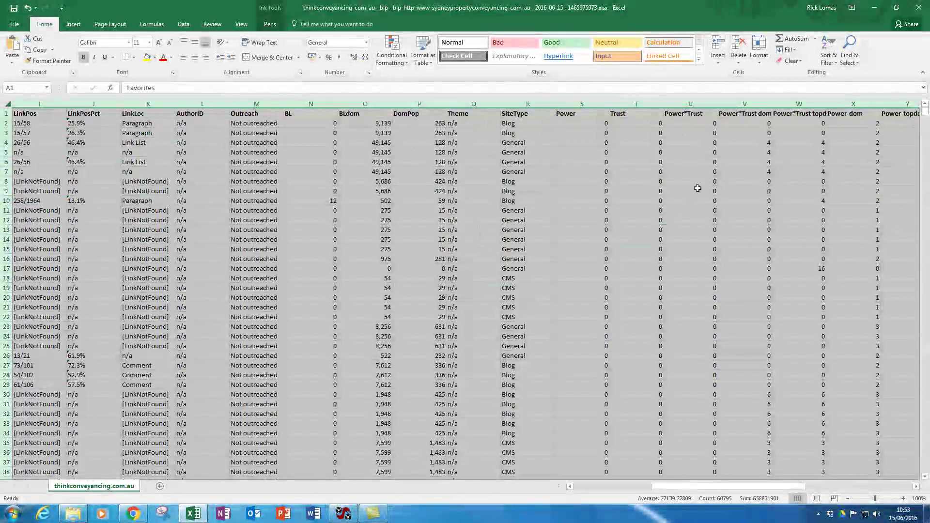
Sort the rows by Power*Trust, largest to smallest, and select the top URL in A2
{"action": "left_click", "coordinate": [185, 26]}
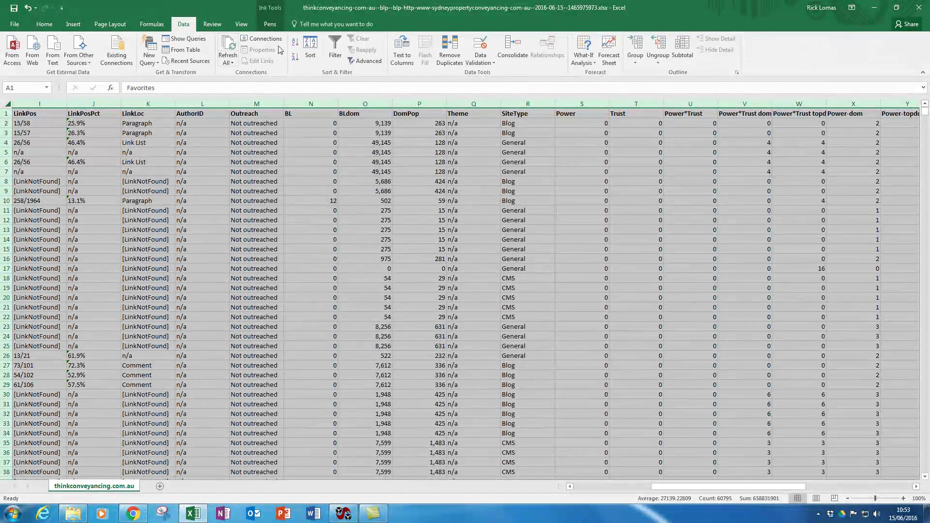
{"action": "left_click", "coordinate": [310, 47]}
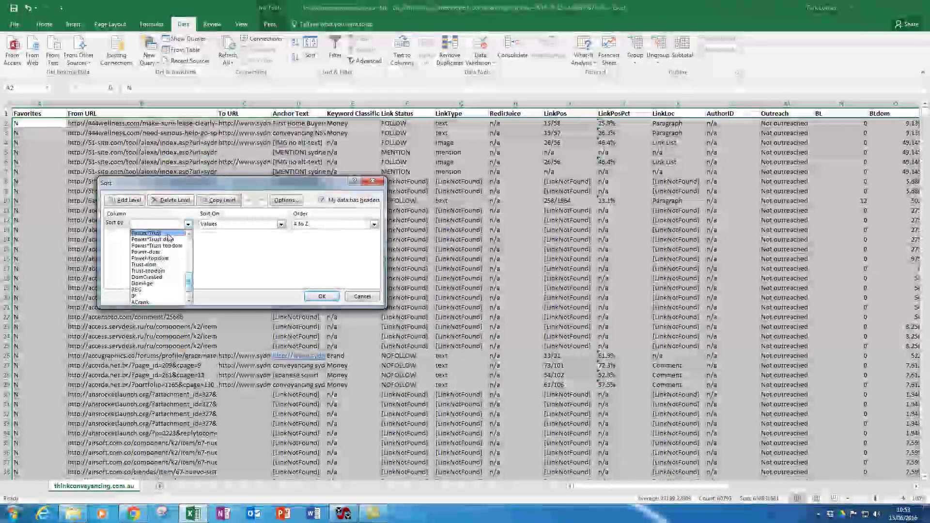
{"action": "left_click", "coordinate": [148, 234]}
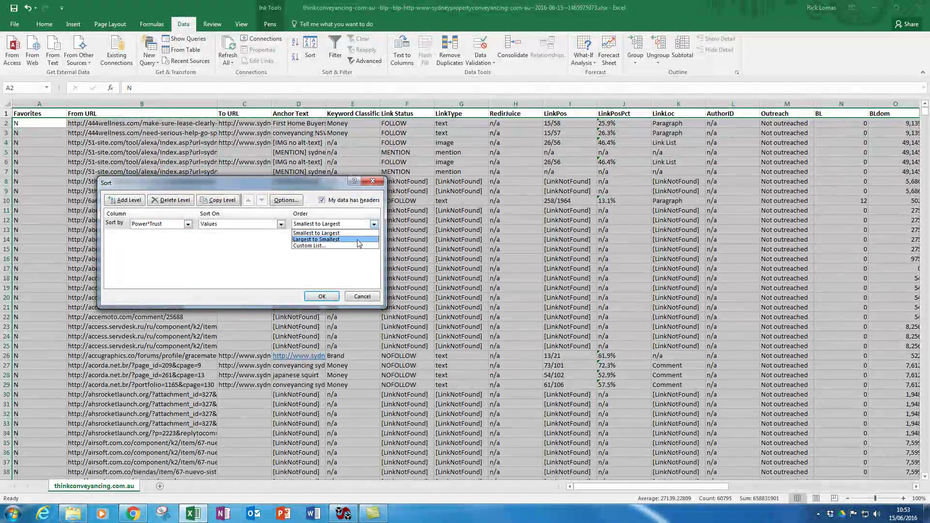
{"action": "left_click", "coordinate": [322, 297]}
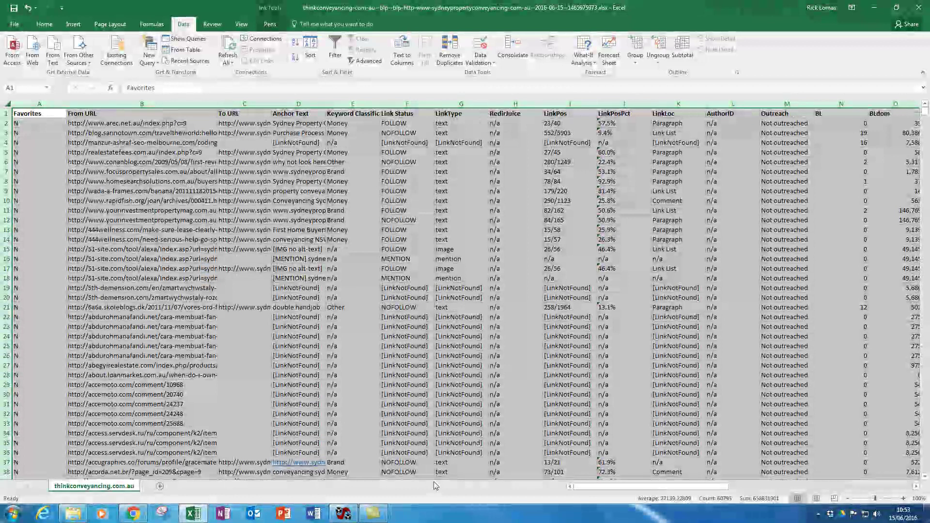
{"action": "scroll", "coordinate": [660, 395], "scroll_direction": "right", "scroll_amount": 3}
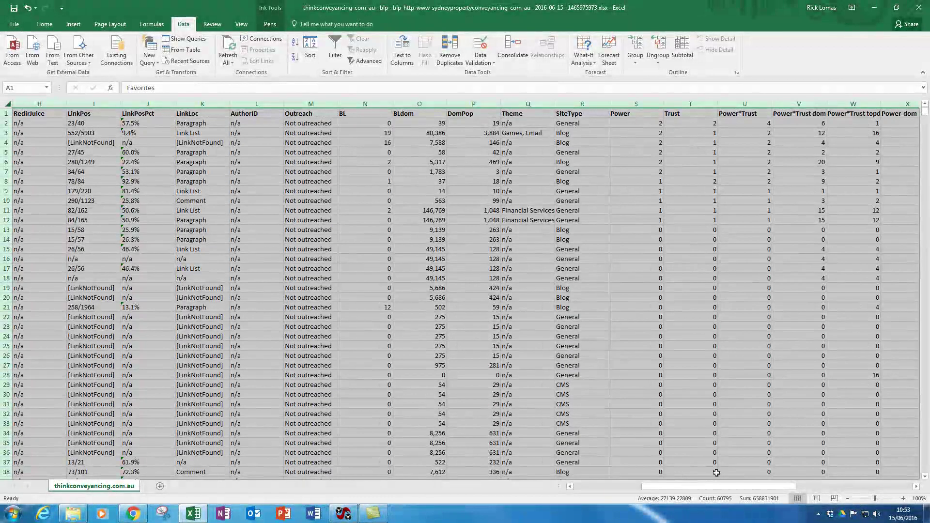
{"action": "scroll", "coordinate": [463, 453], "scroll_direction": "left", "scroll_amount": 3}
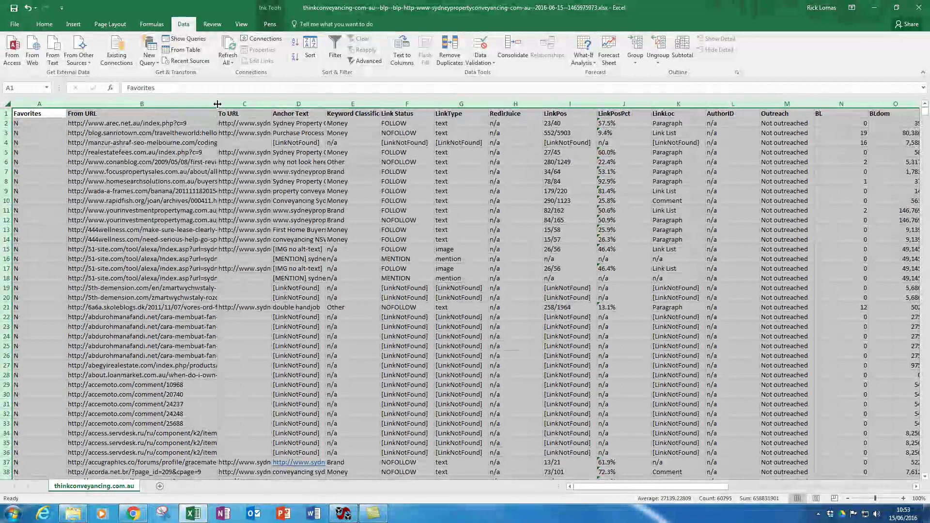
{"action": "left_click", "coordinate": [115, 127]}
Copy the top URL, check arec.net.au's Links page for Sydney mentions, then return to the BLP report
{"action": "key", "text": "ctrl+c"}
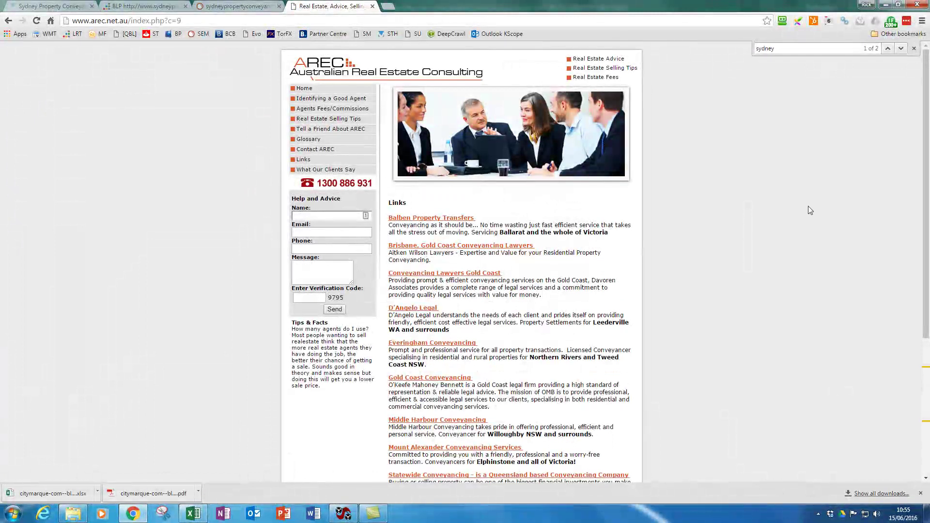
{"action": "left_click_drag", "start_coordinate": [927, 141], "coordinate": [926, 284]}
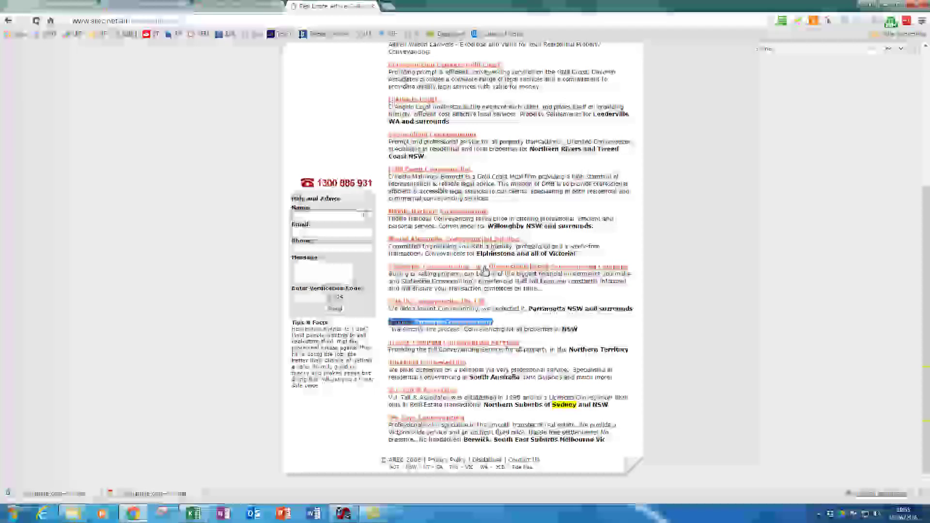
{"action": "left_click", "coordinate": [118, 7]}
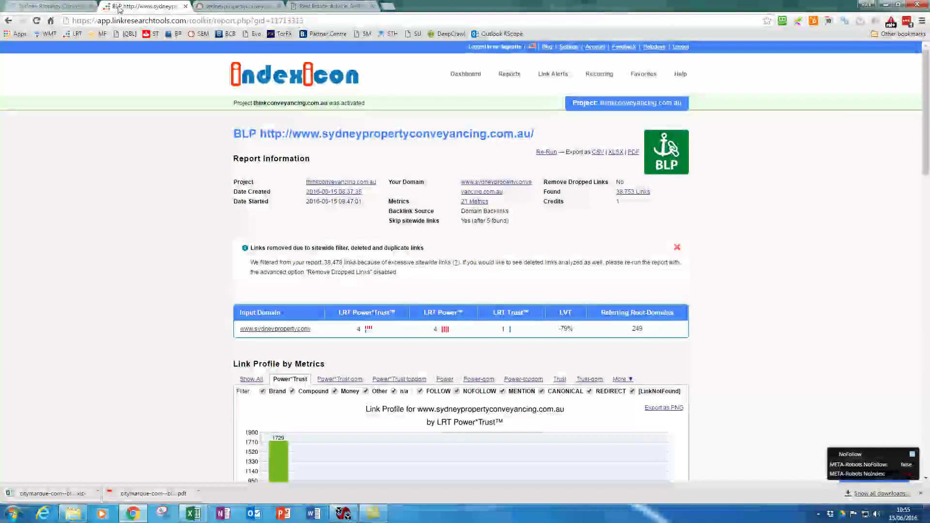